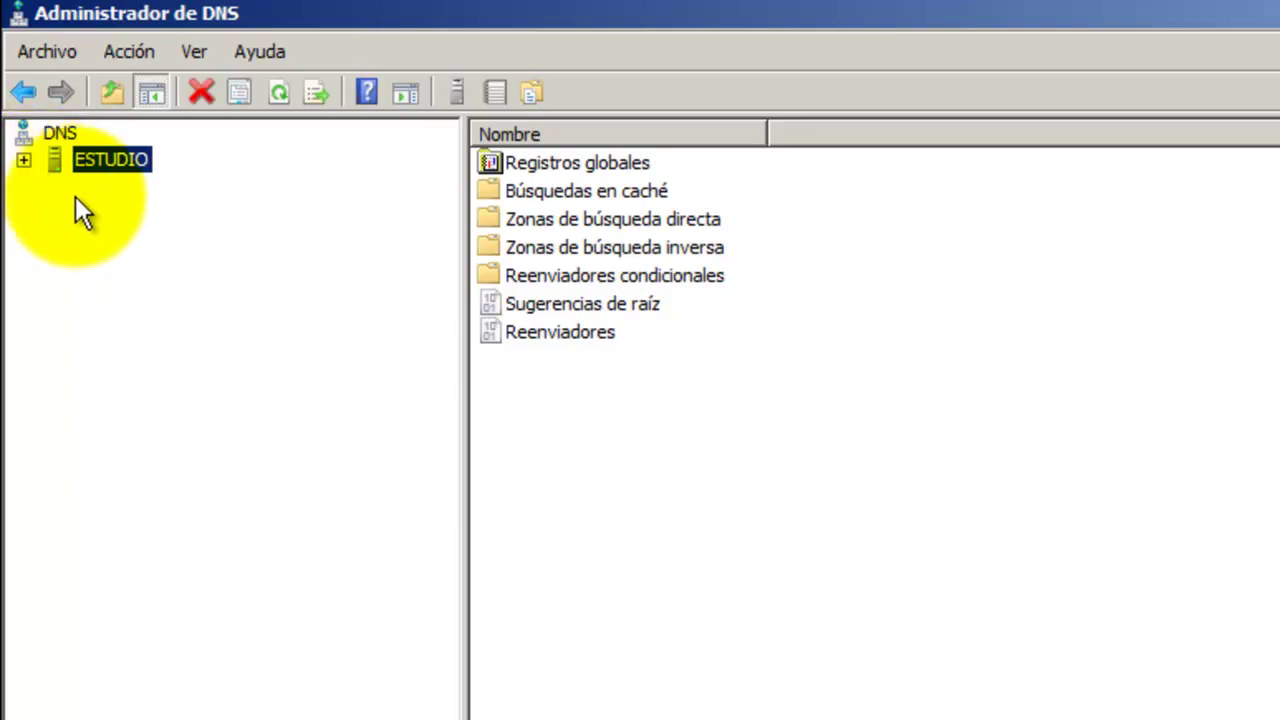
Step: Add 62.36.225.150 as a forwarder in the properties of the ESTUDIO DNS server
right_click(107, 155)
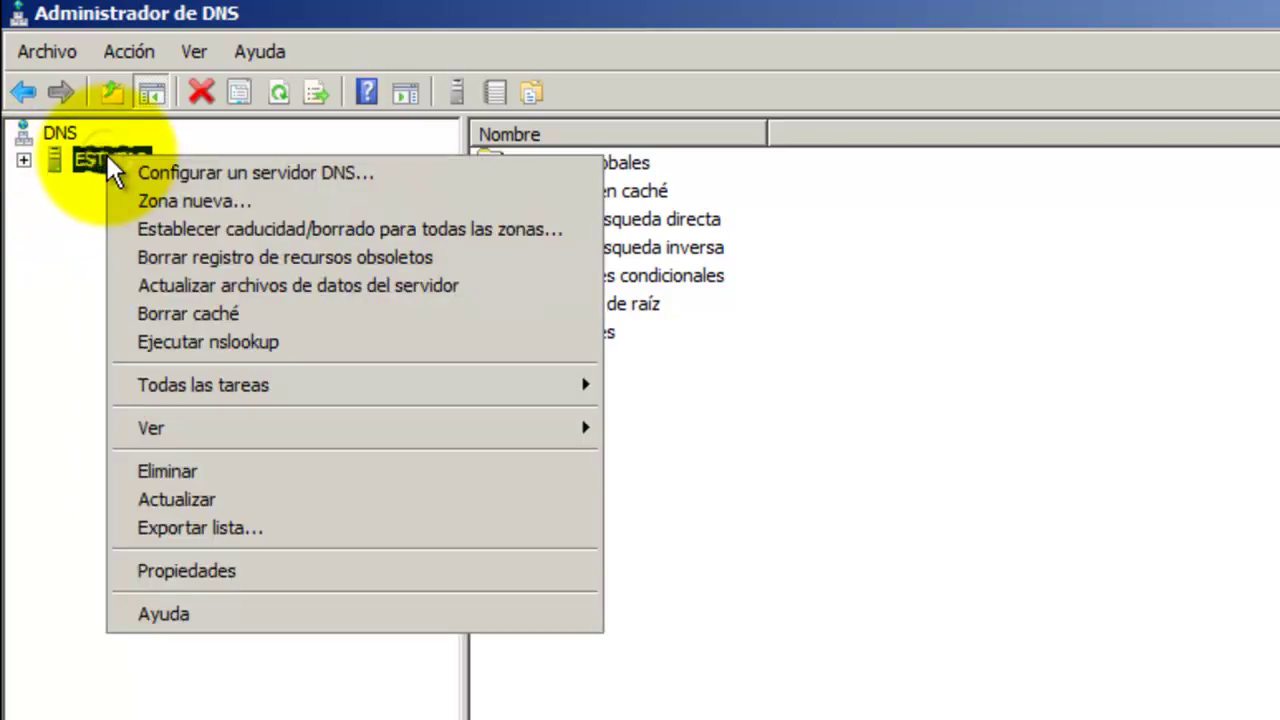
click(163, 562)
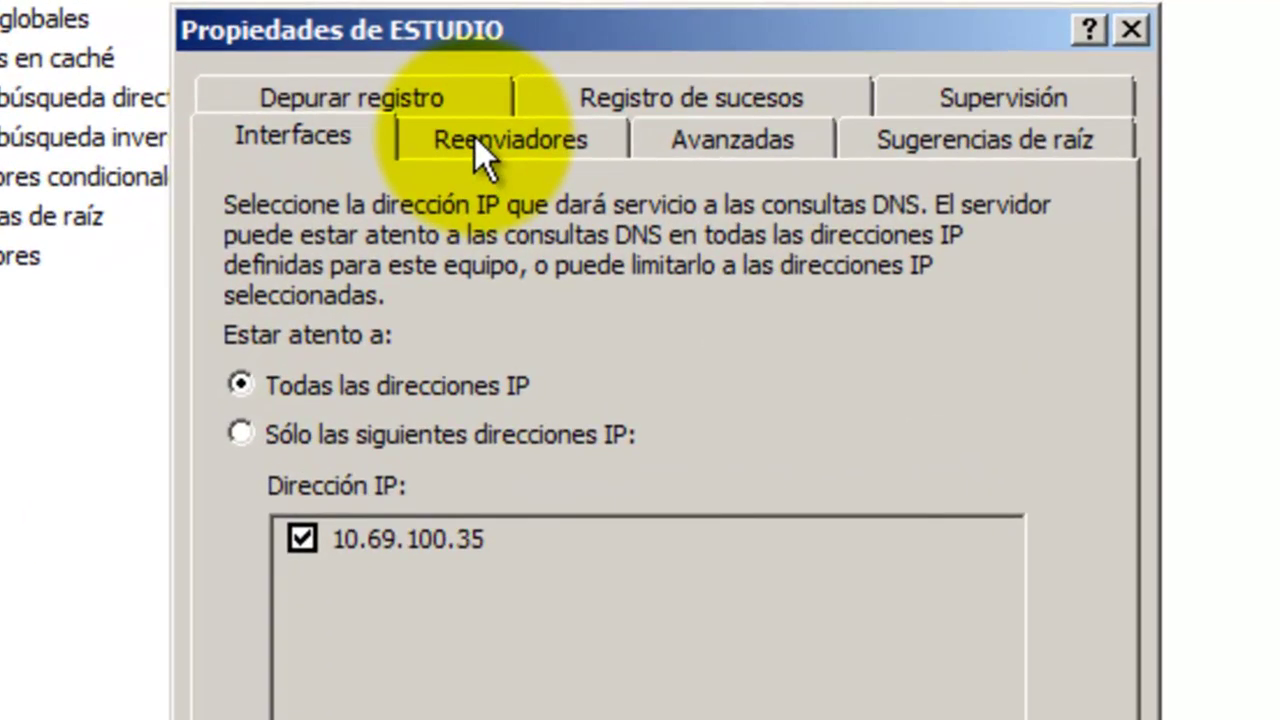
click(521, 100)
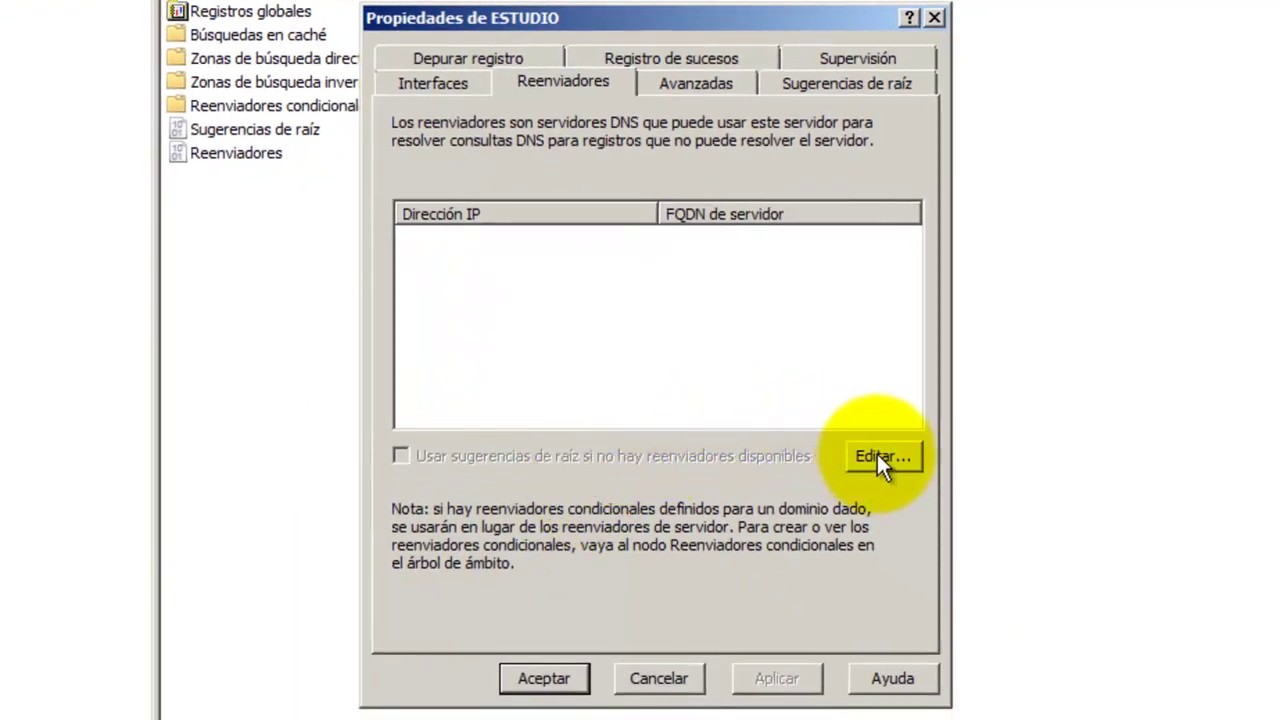
click(880, 456)
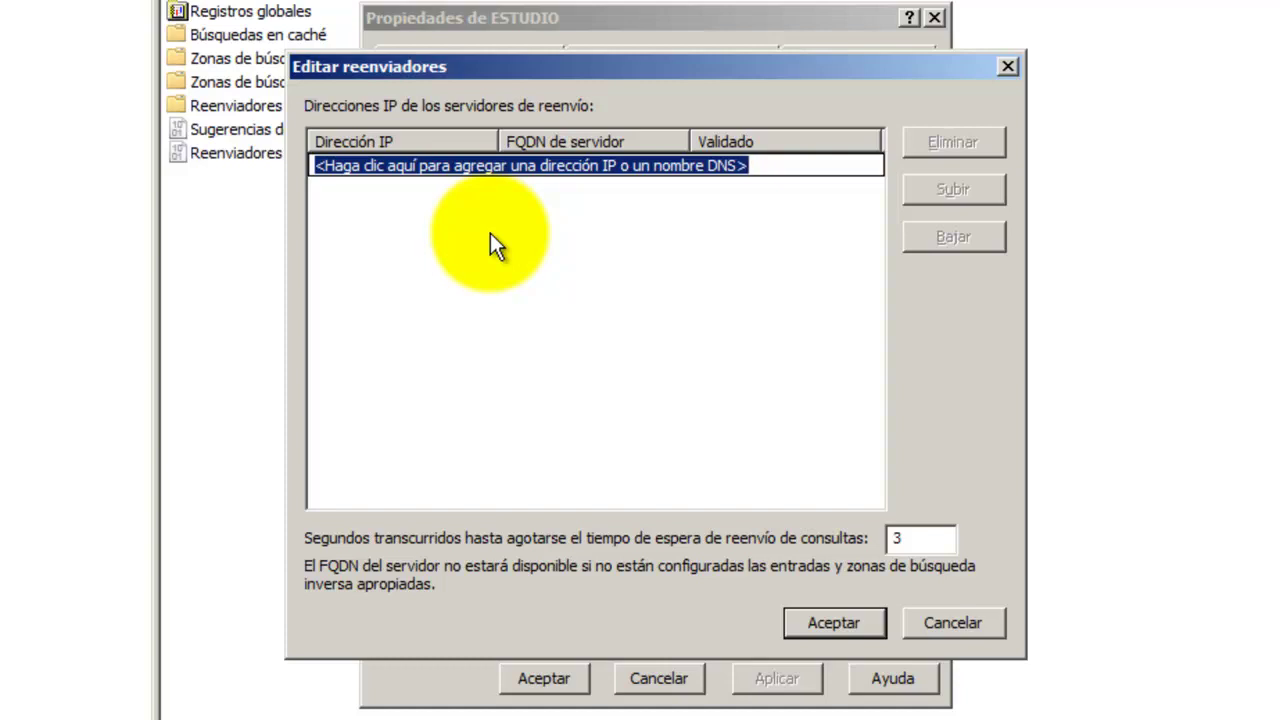
text(62)
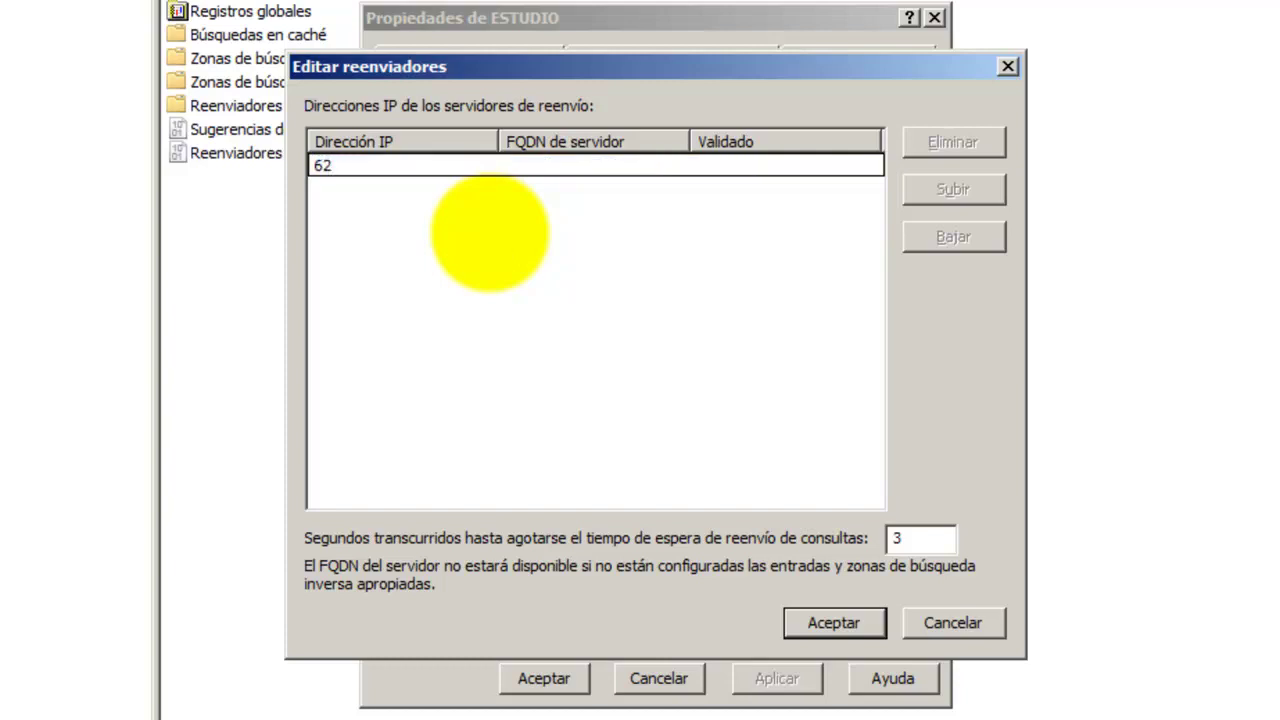
text(.36.225.150)
click(490, 234)
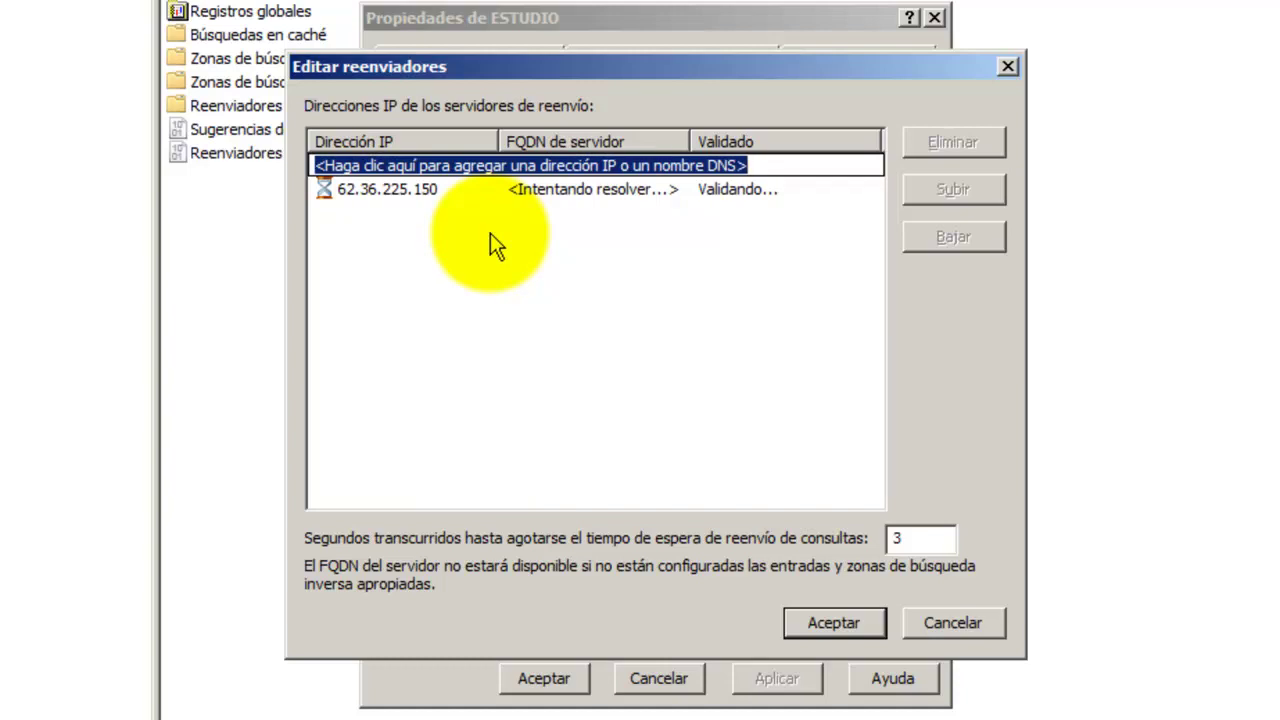
Step: Add 62.37.228.20 as a second forwarder, then apply and close the ESTUDIO server properties
text(62.)
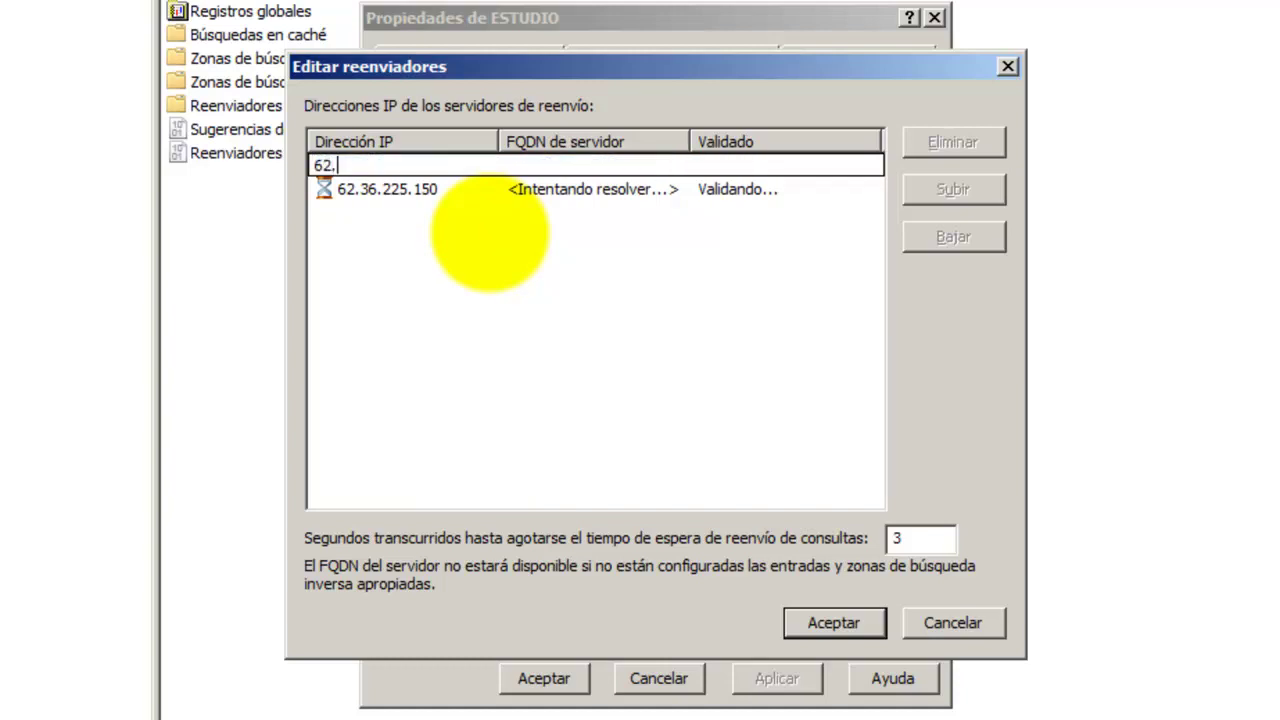
text(37.228.20)
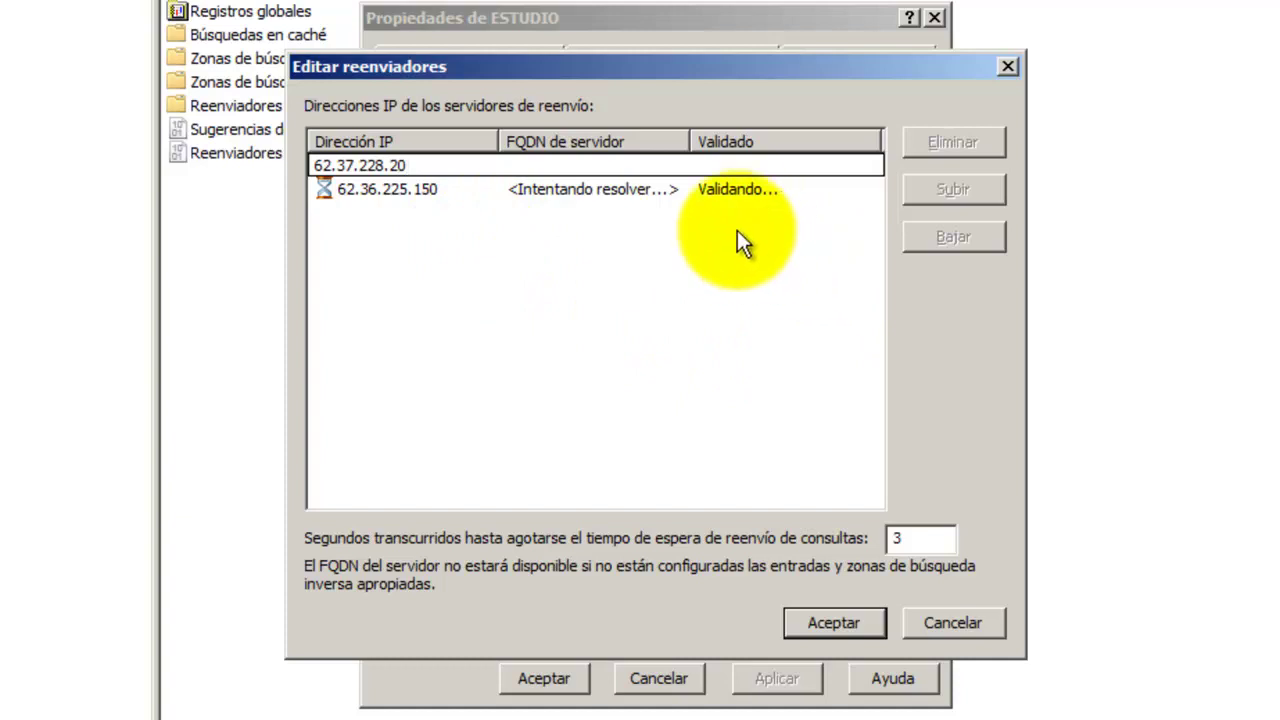
click(830, 622)
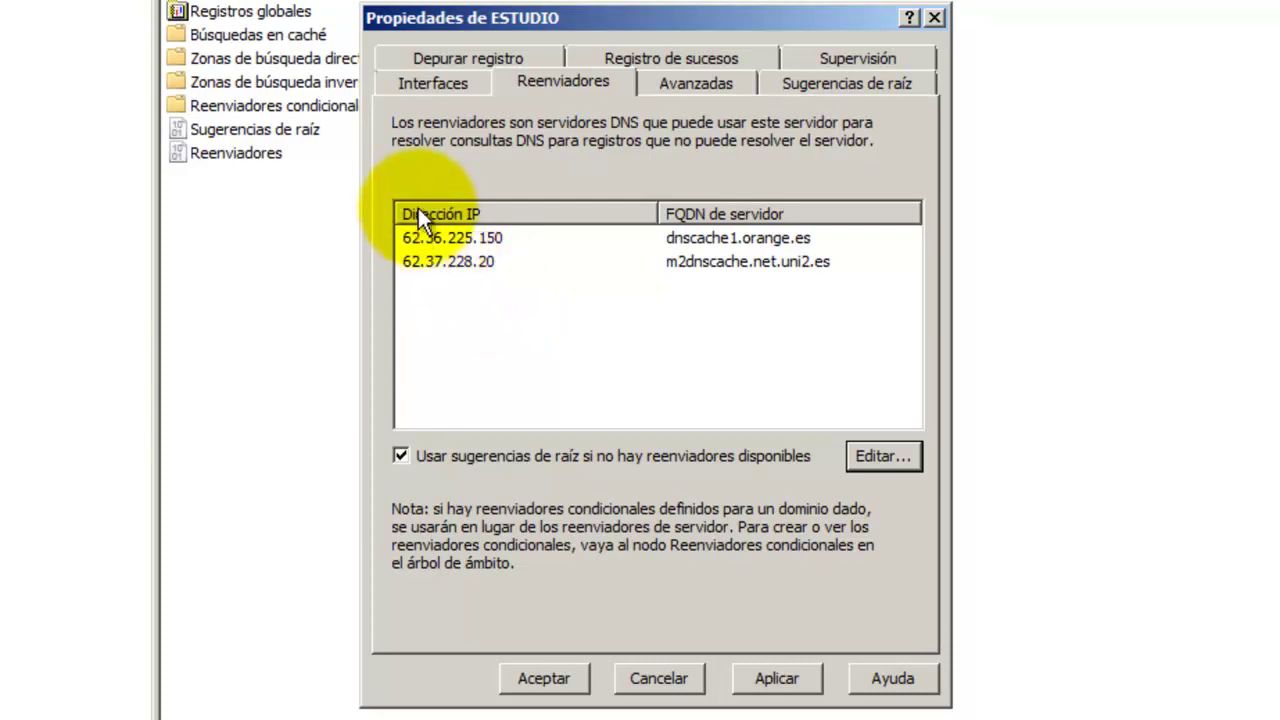
click(777, 680)
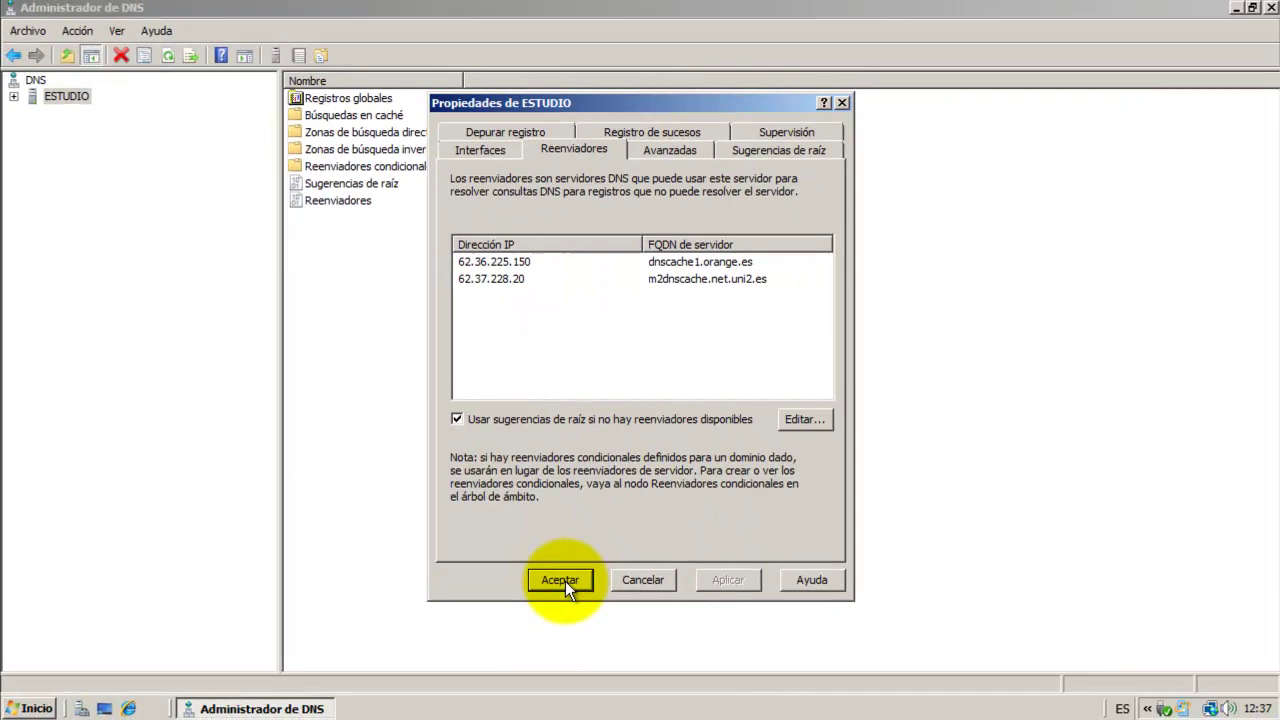
click(560, 580)
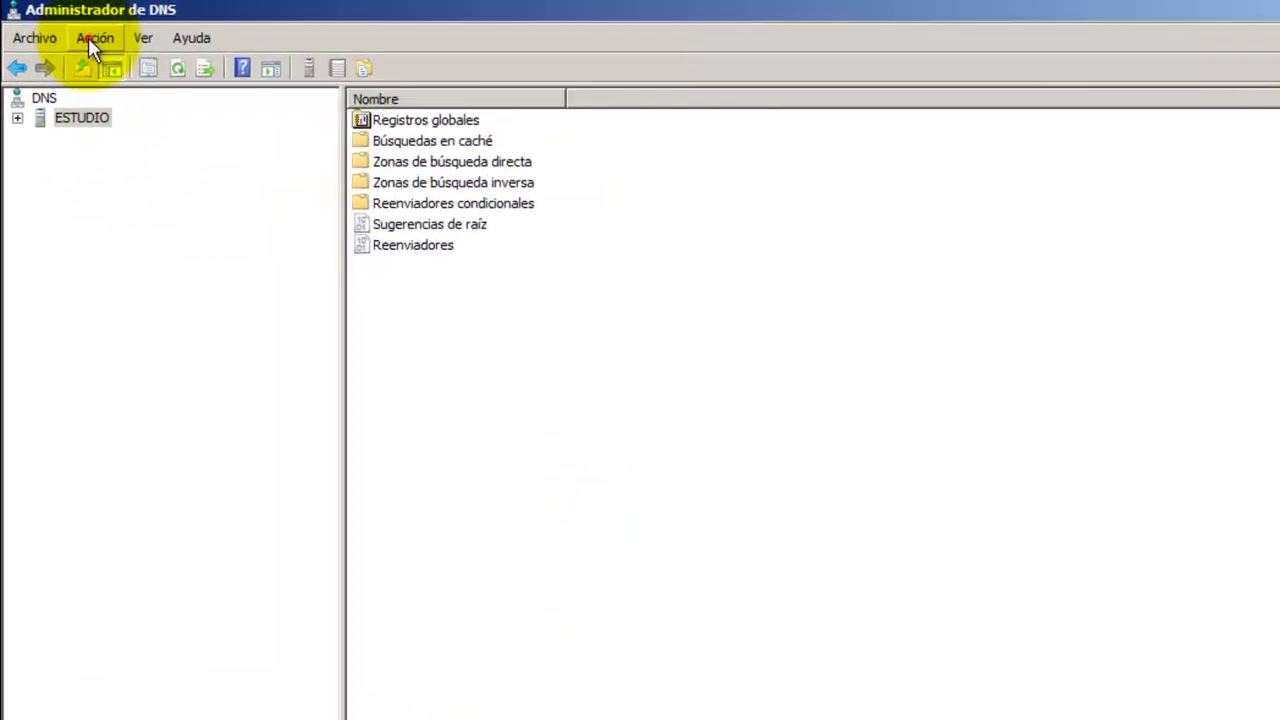
Step: Refresh the ESTUDIO server and close the DNS manager
click(74, 32)
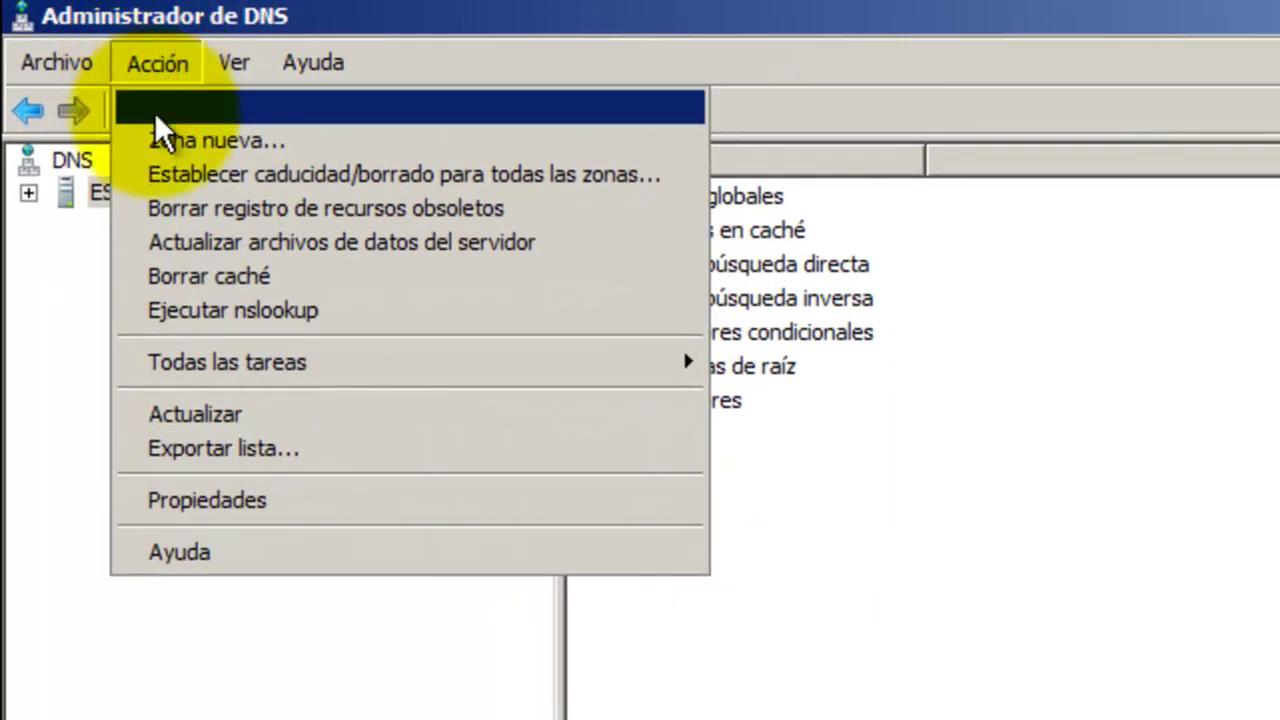
click(222, 412)
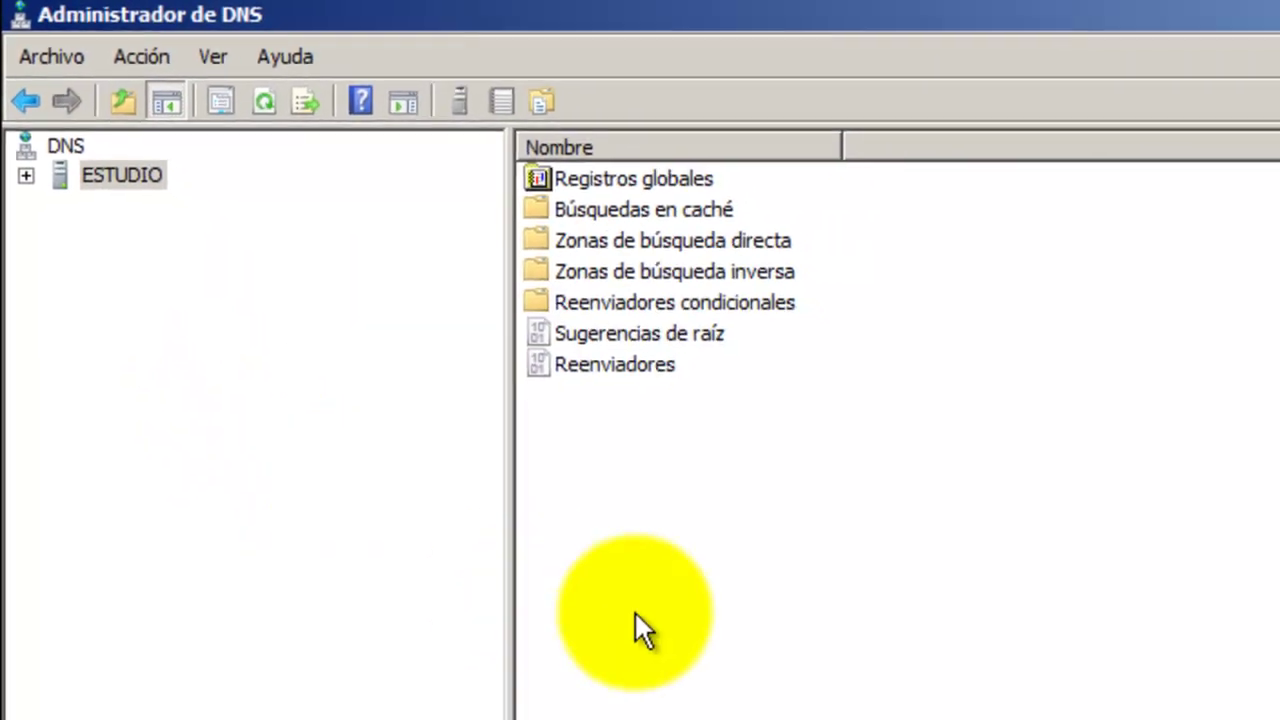
click(1270, 8)
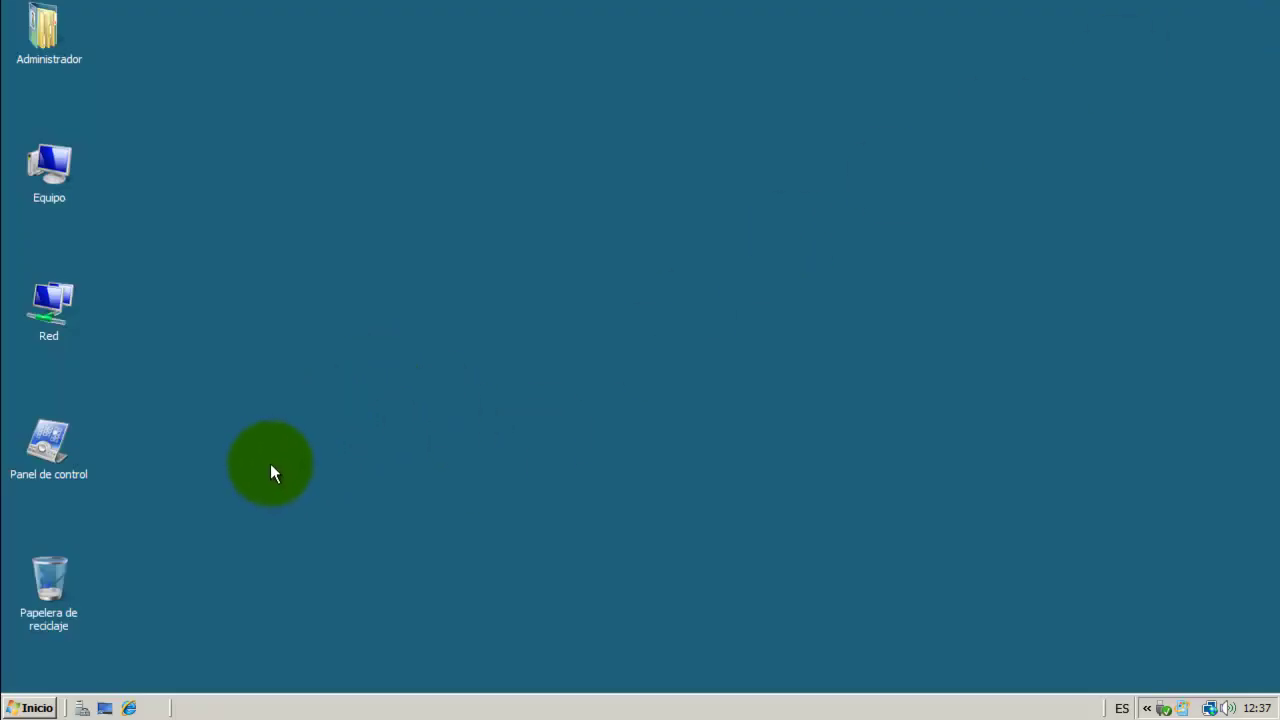
Step: Open a command prompt on the server and start an interactive nslookup session
click(33, 708)
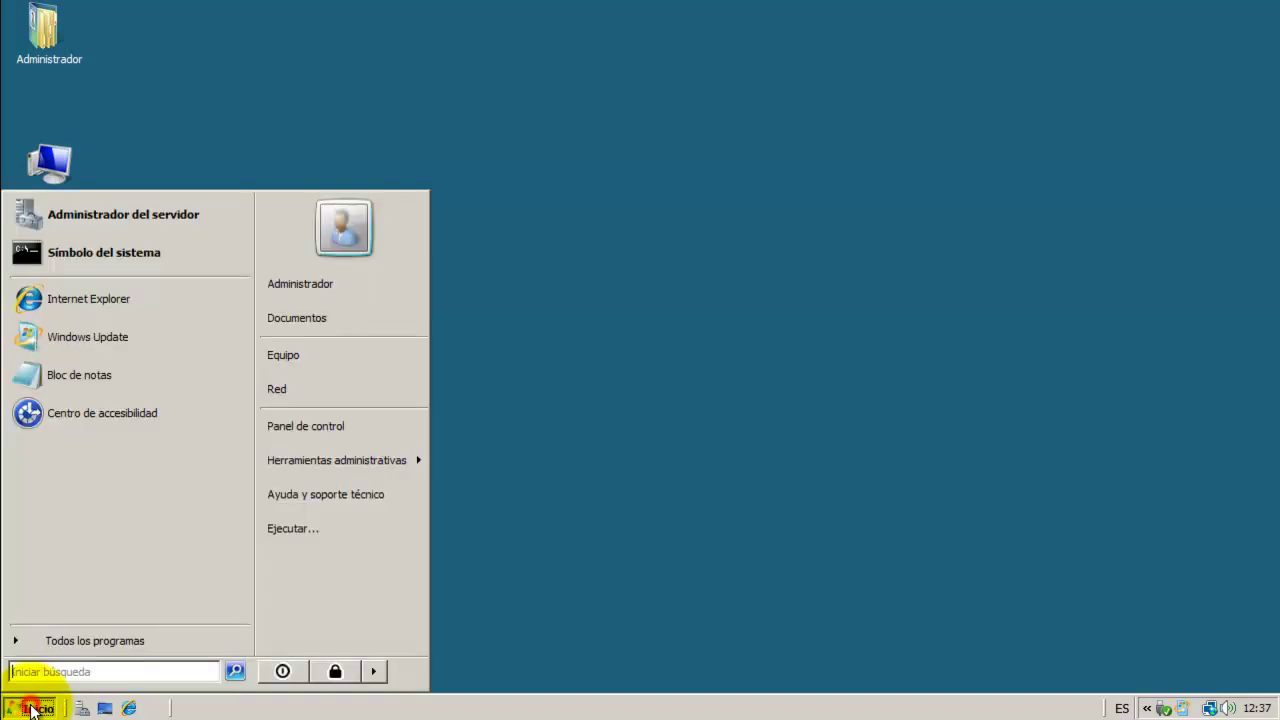
click(85, 252)
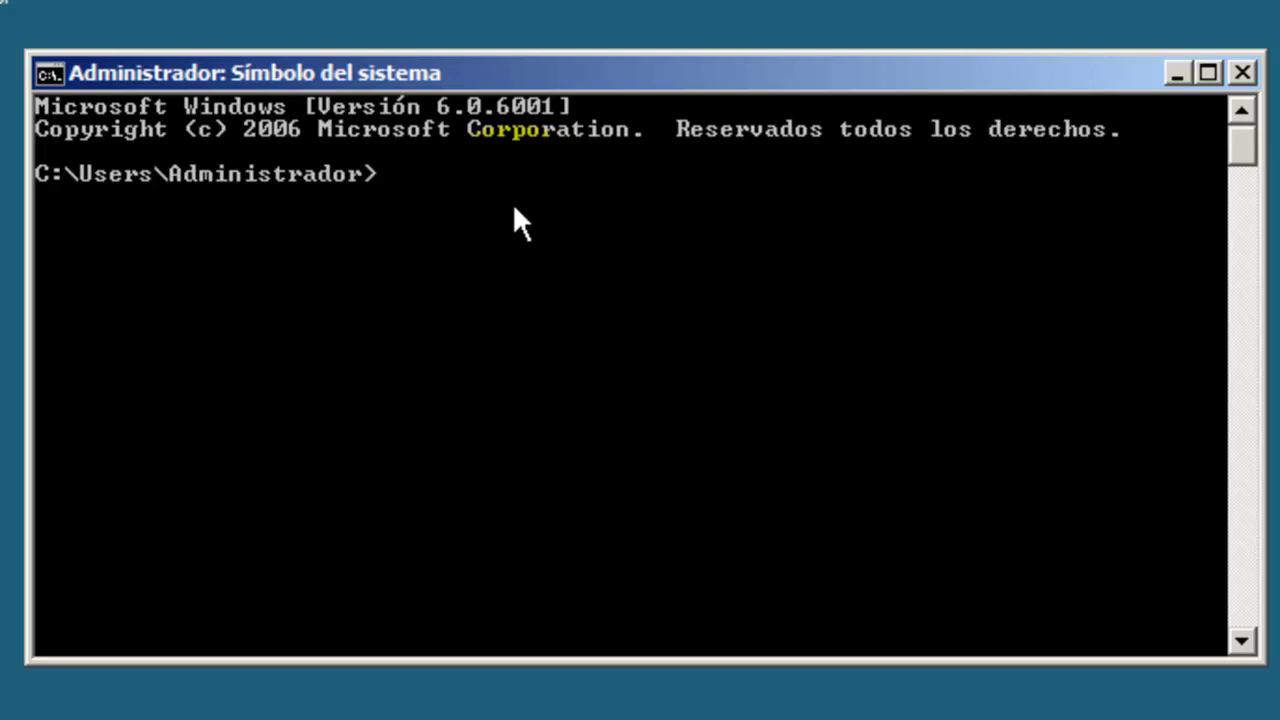
text(nslooku)
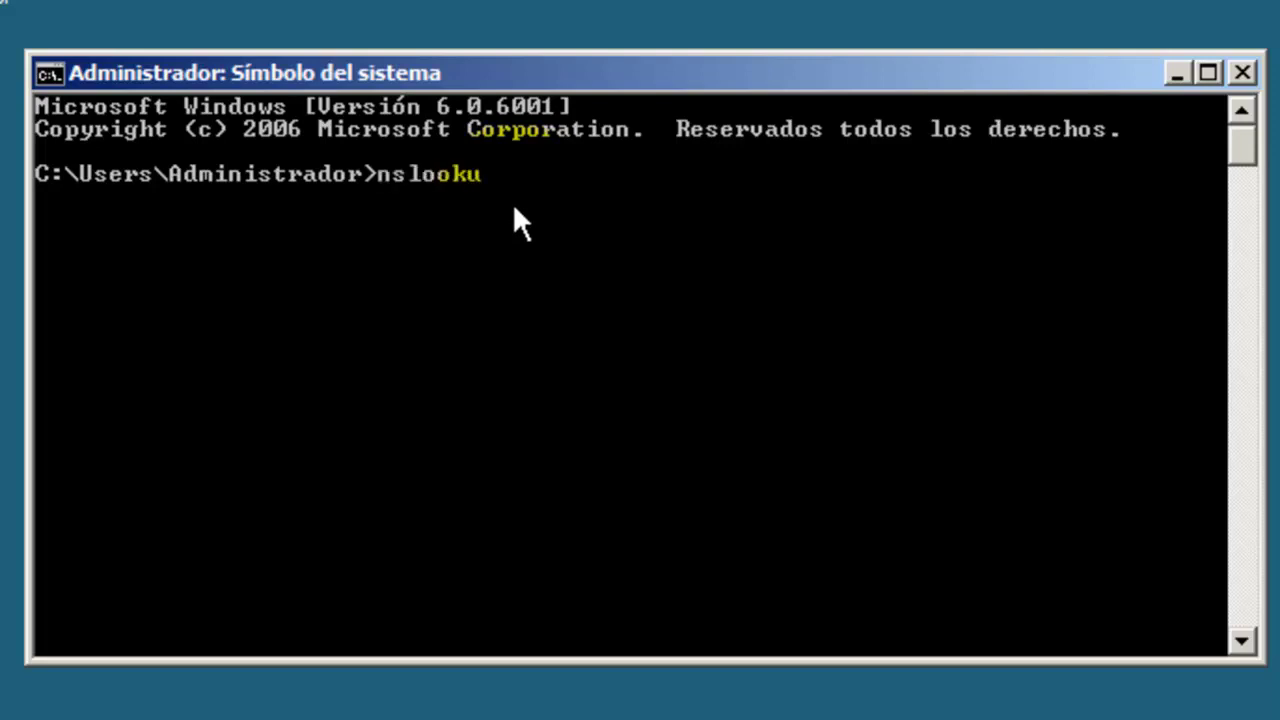
text(p)
key(Return)
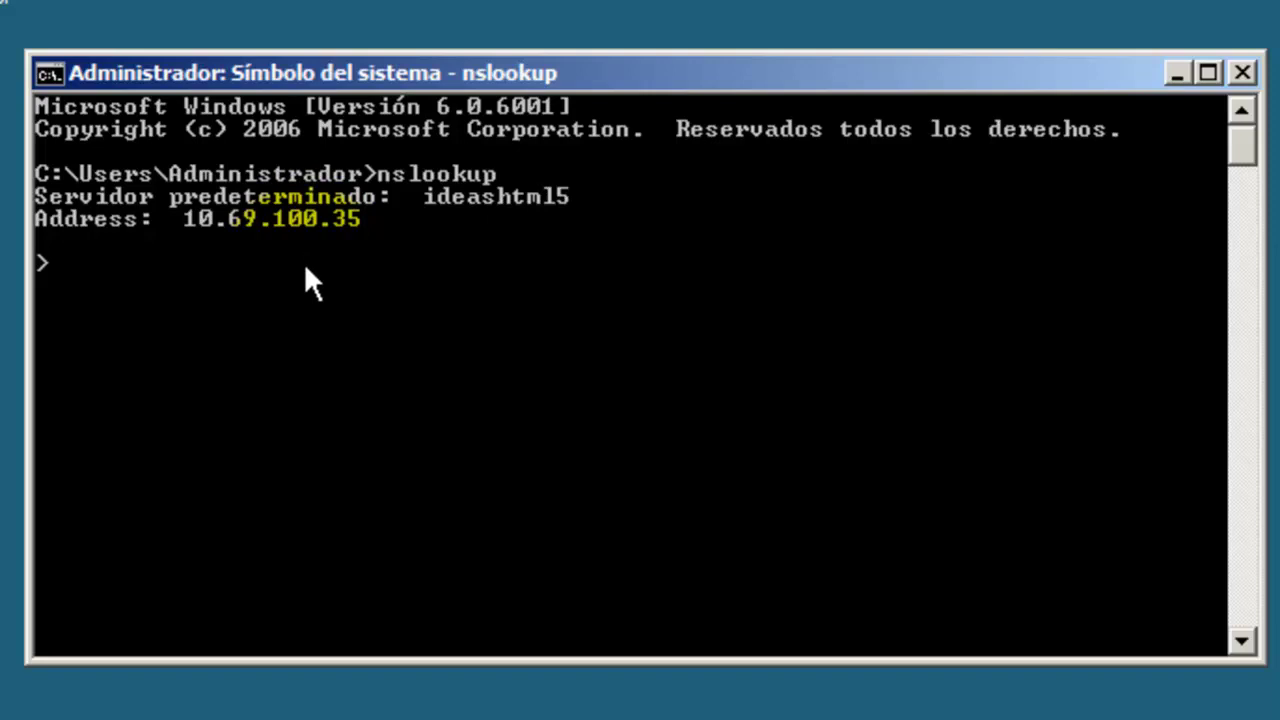
text(www.)
text(id)
key(BackSpace)
key(BackSpace)
text(google.es)
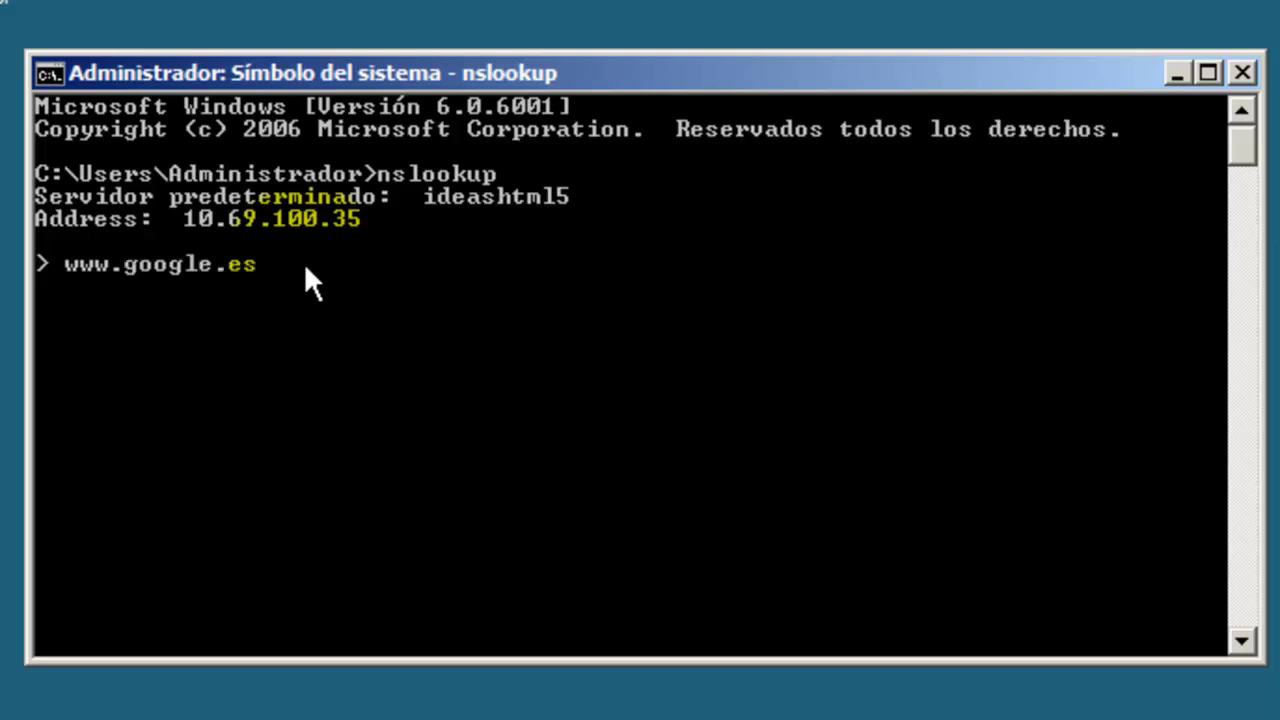
key(Return)
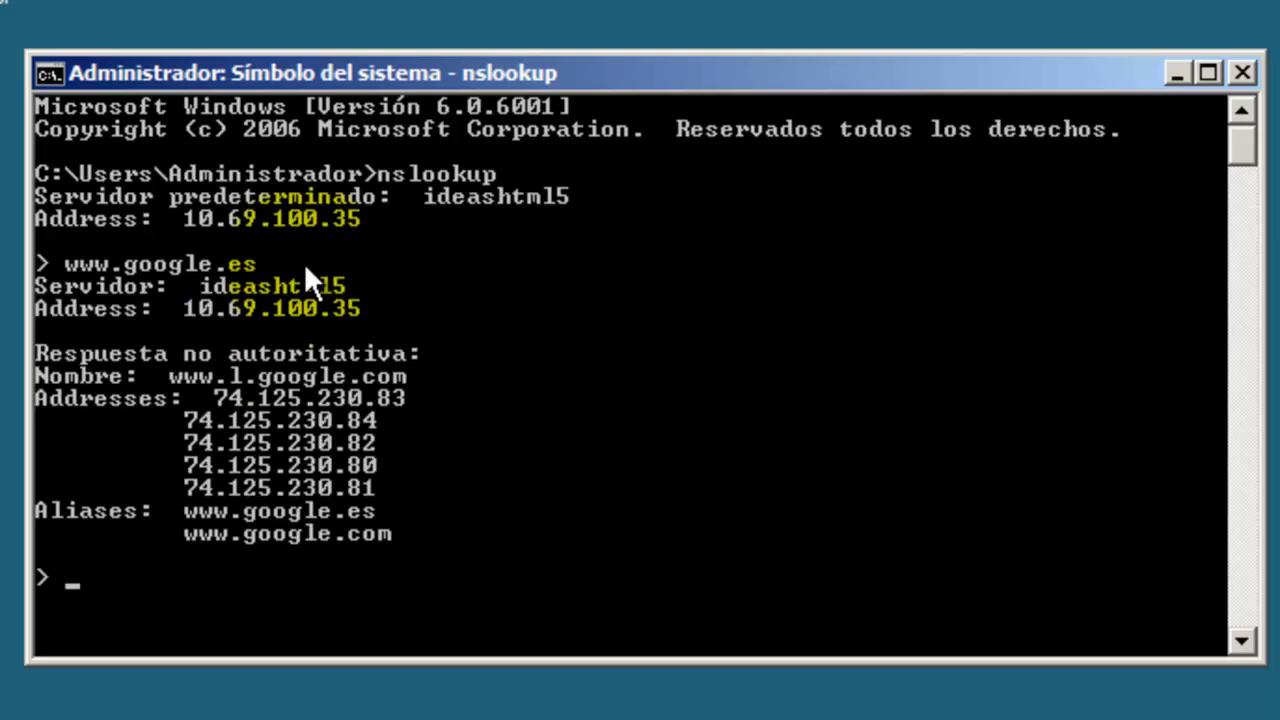
Step: Exit nslookup and close the command prompt
click(675, 68)
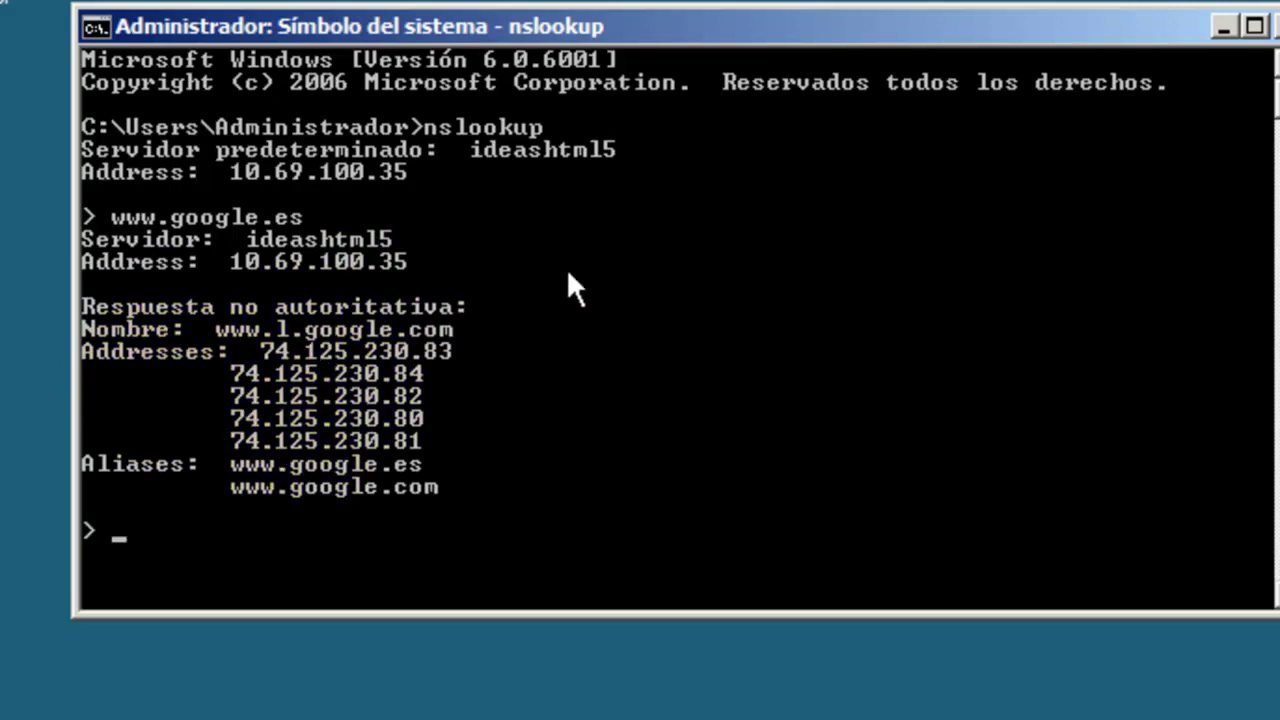
text(exit)
key(Return)
text(exit)
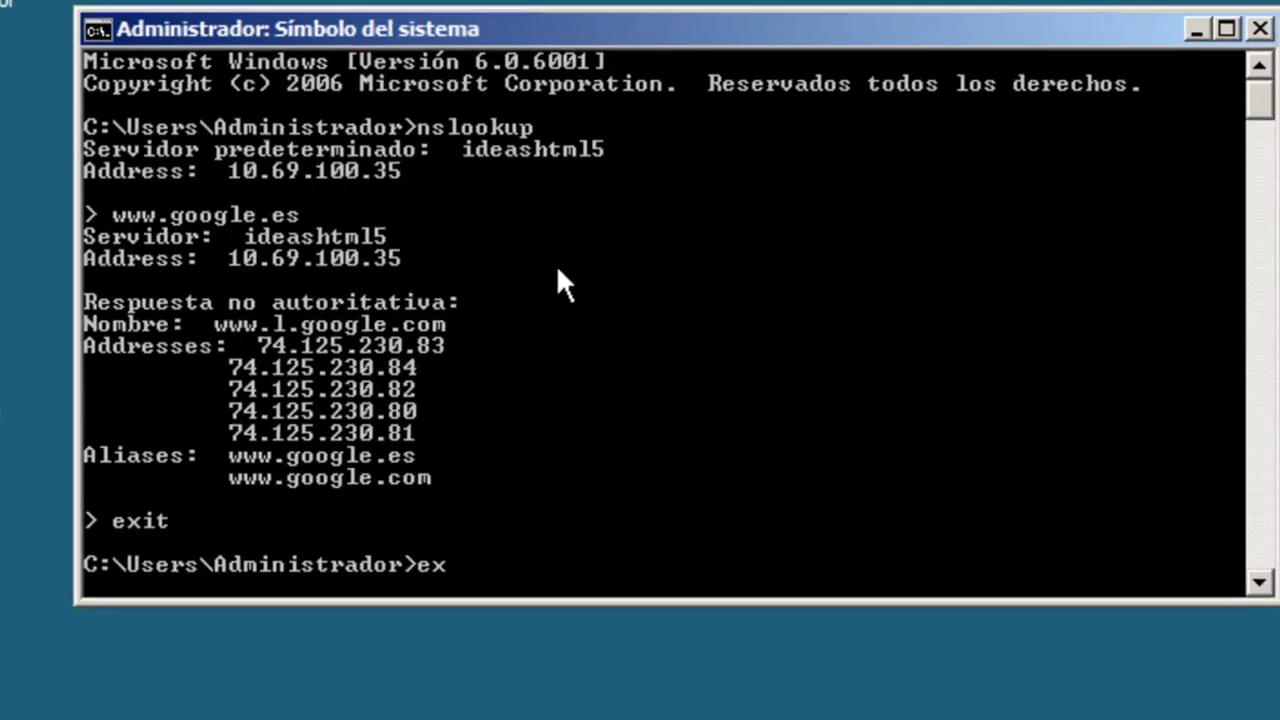
key(Return)
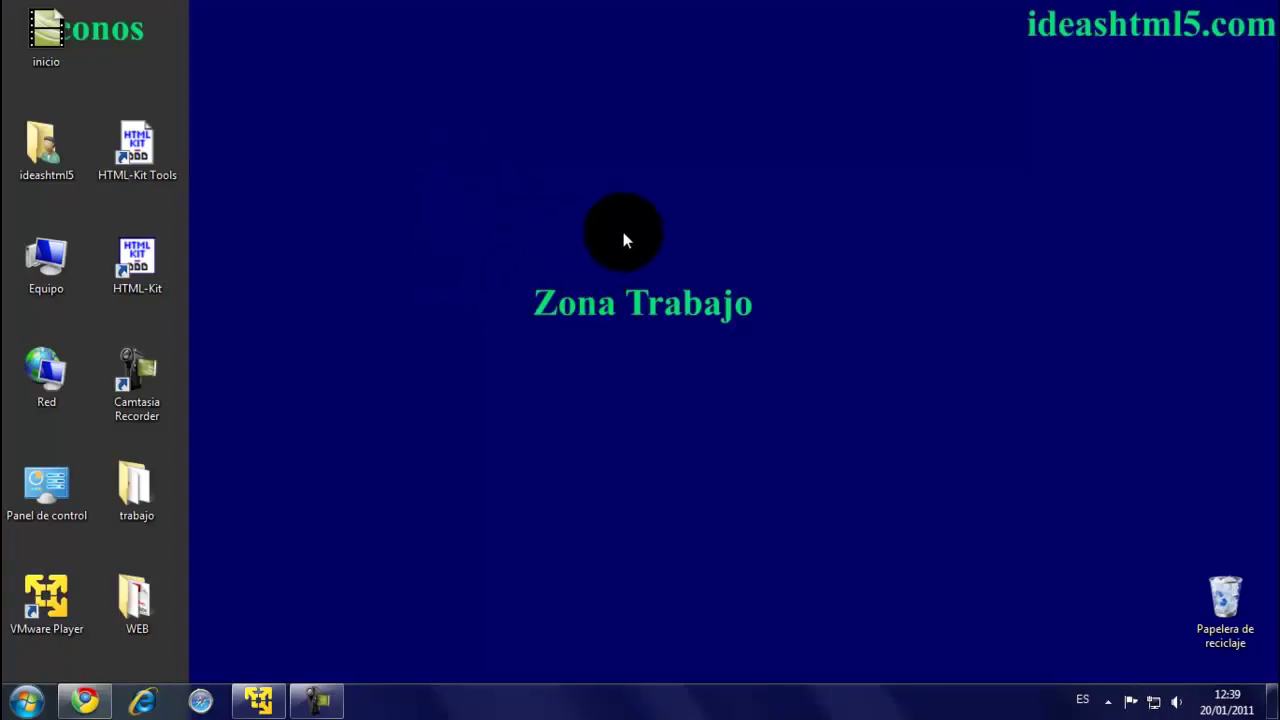
Step: On the Windows 7 client computer, open the TCP/IPv4 properties of the "Conexión de área local" adapter
click(45, 372)
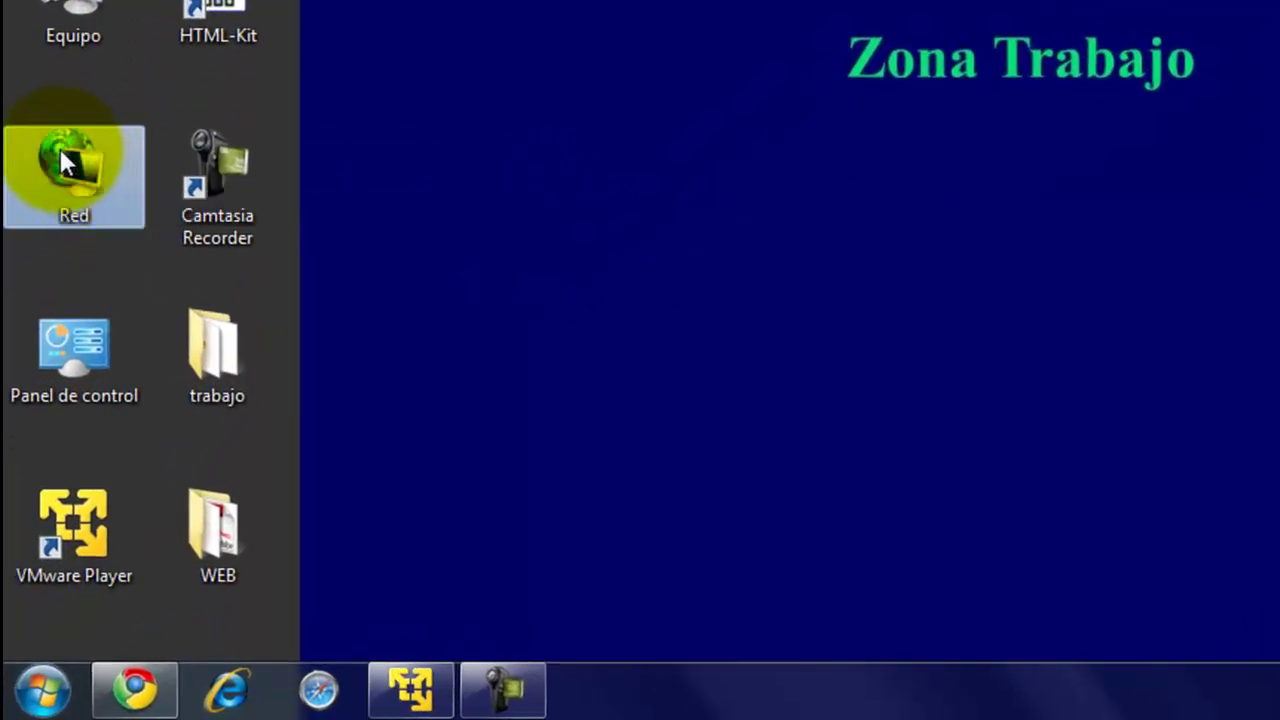
right_click(60, 148)
click(240, 370)
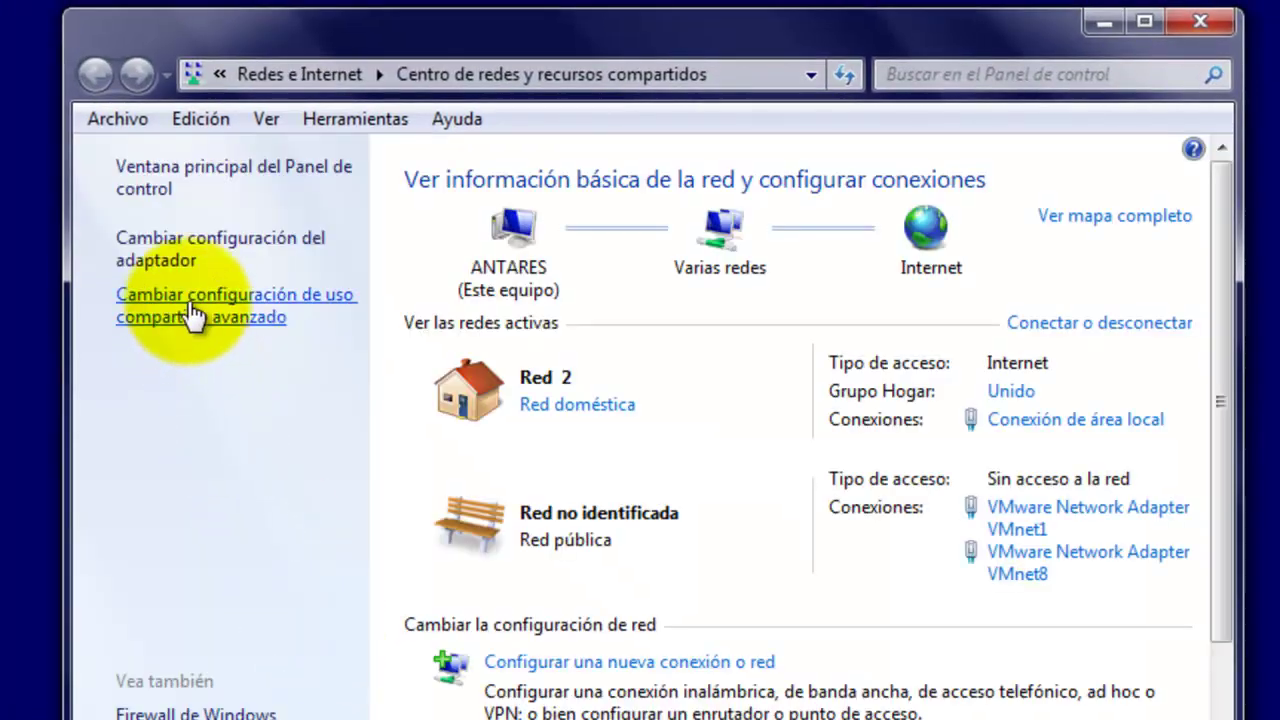
click(196, 240)
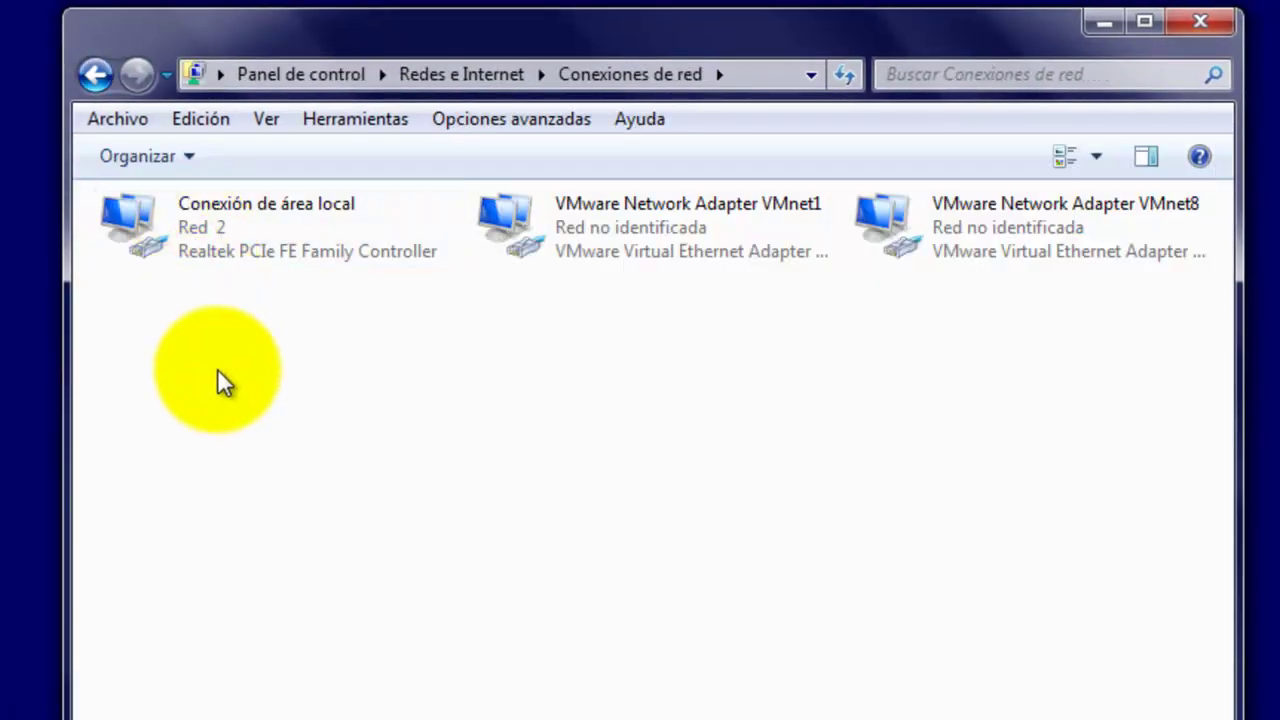
click(210, 218)
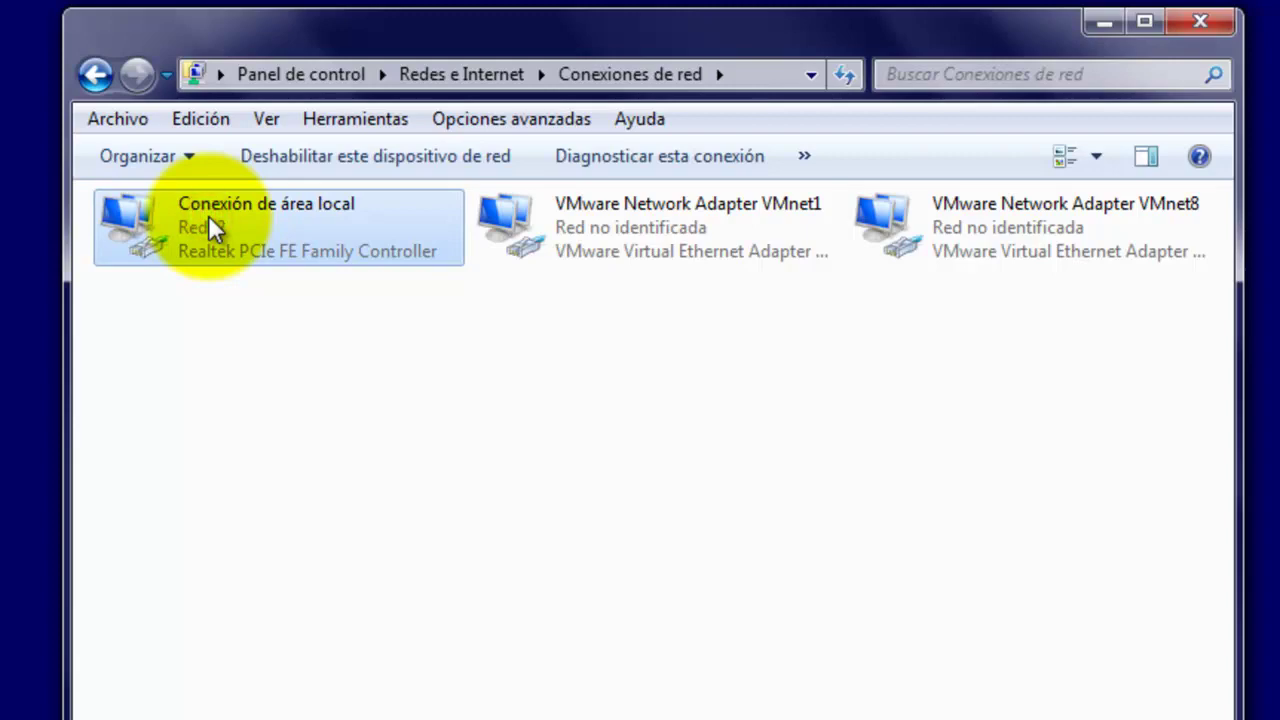
right_click(208, 215)
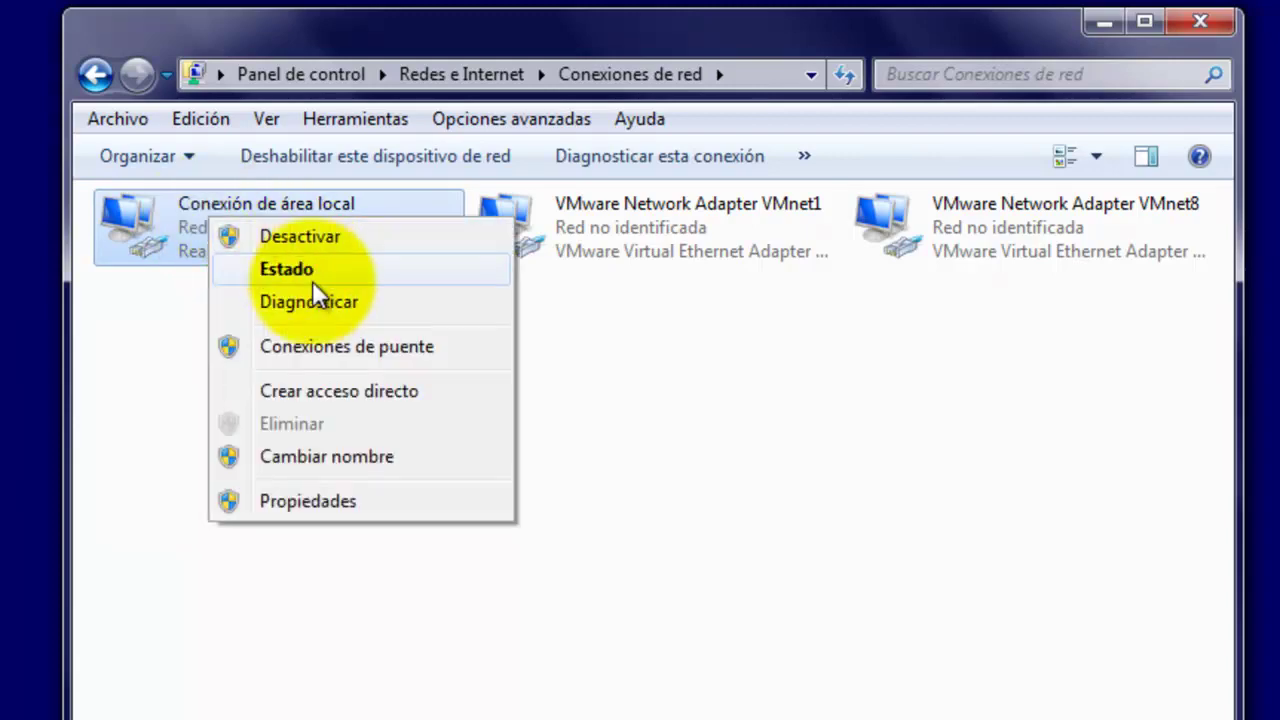
click(325, 503)
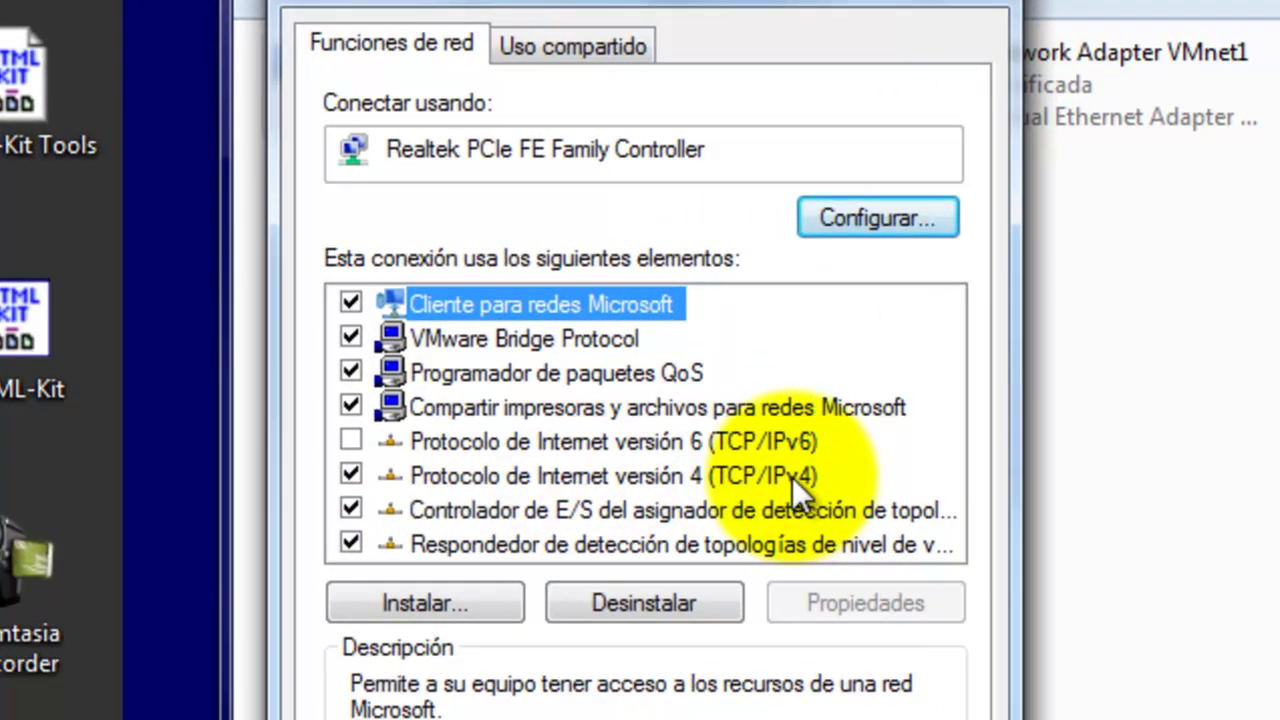
click(792, 477)
click(860, 603)
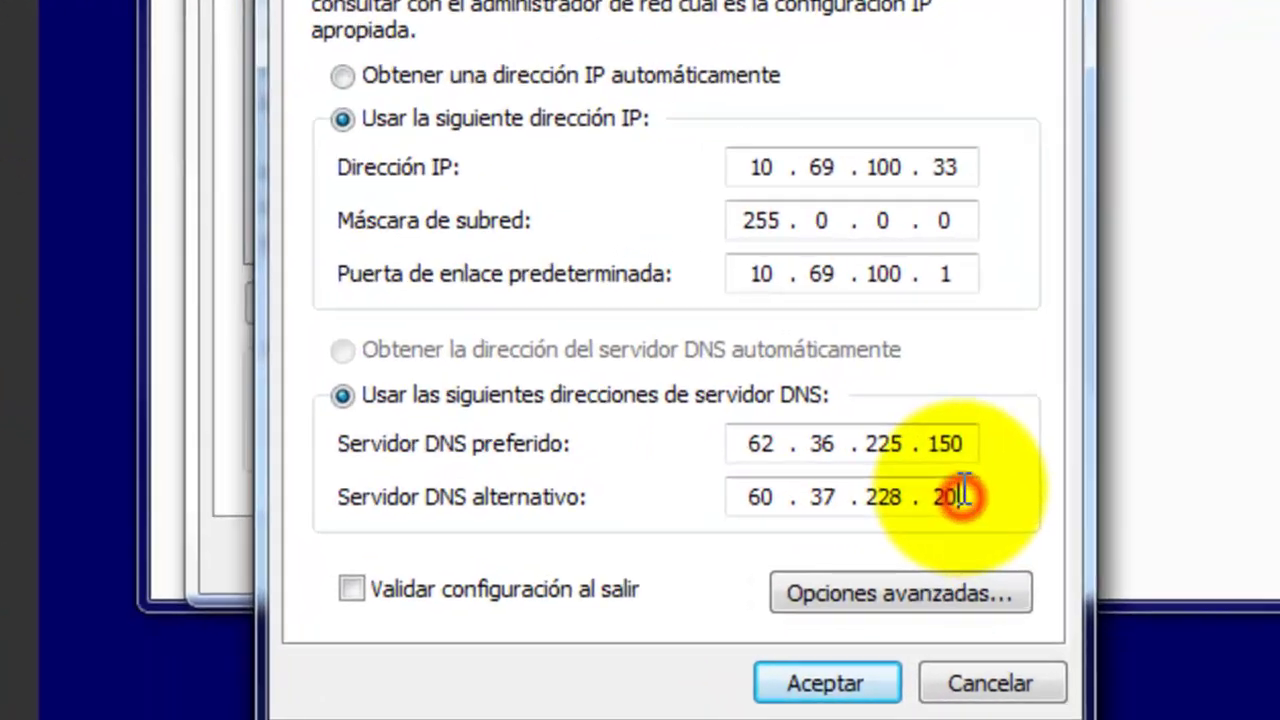
Step: Clear the alternate DNS server address in the TCP/IPv4 properties
key(BackSpace)
key(BackSpace)
key(BackSpace)
key(BackSpace)
key(BackSpace)
key(BackSpace)
key(BackSpace)
key(BackSpace)
key(BackSpace)
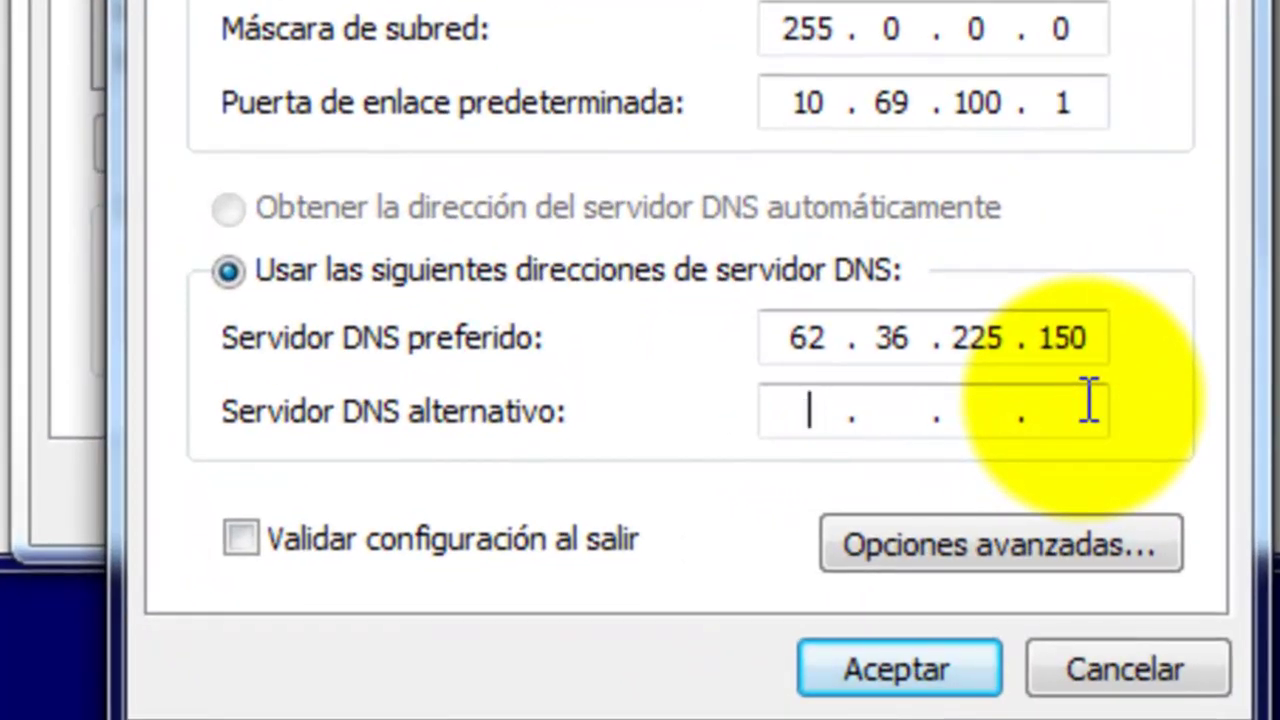
Step: Replace the preferred DNS server address with 10.69.100.35
click(1089, 334)
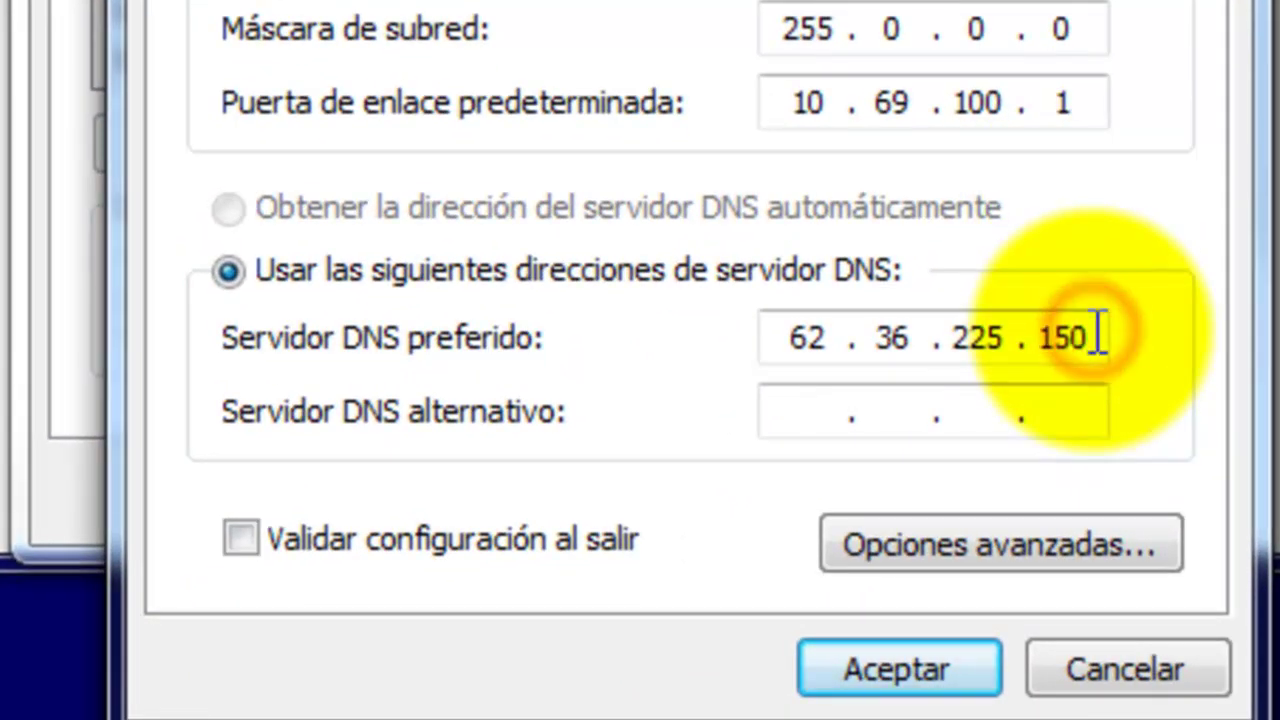
key(BackSpace)
key(BackSpace)
key(BackSpace)
key(BackSpace)
key(BackSpace)
key(BackSpace)
key(BackSpace)
key(BackSpace)
key(BackSpace)
key(BackSpace)
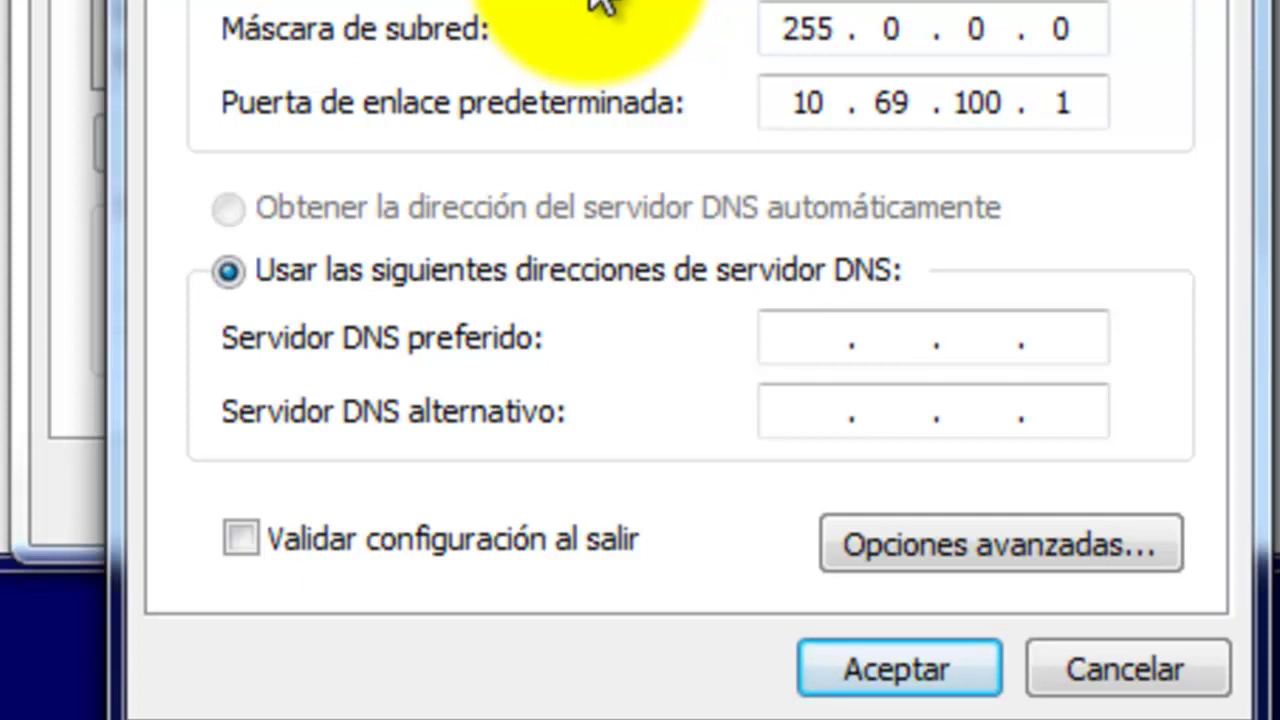
text(10.69.100.3)
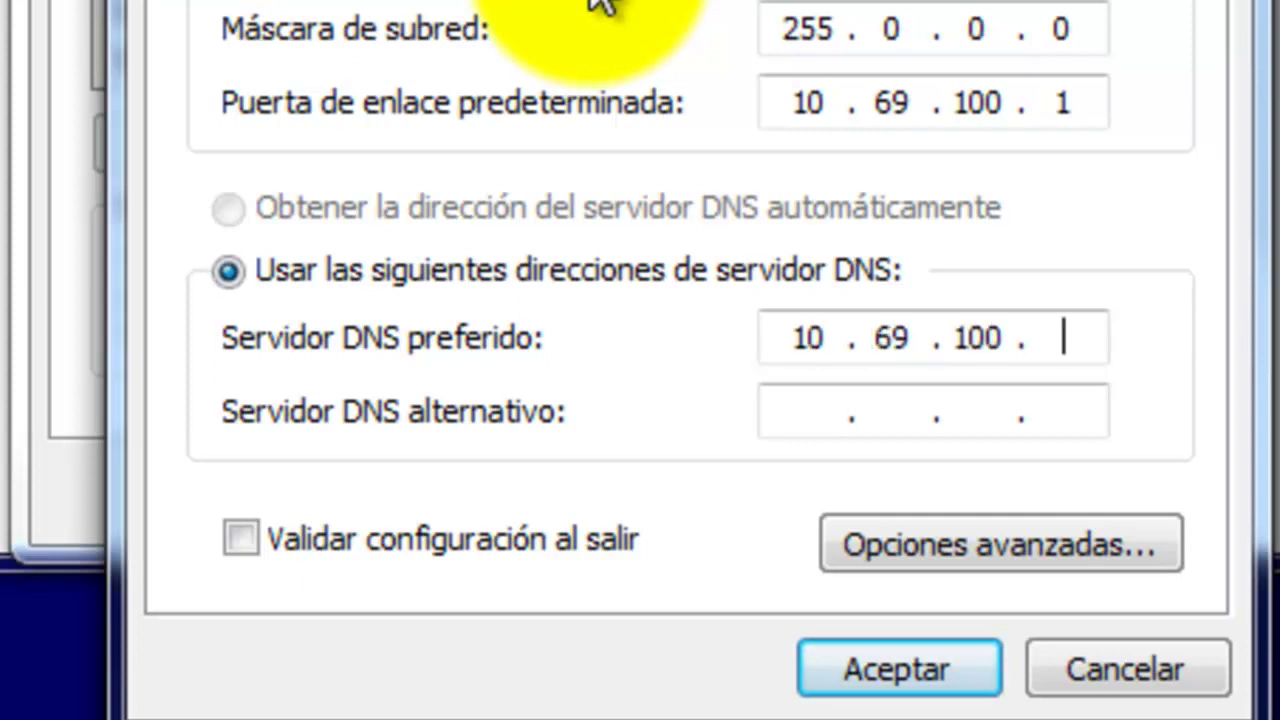
text(5)
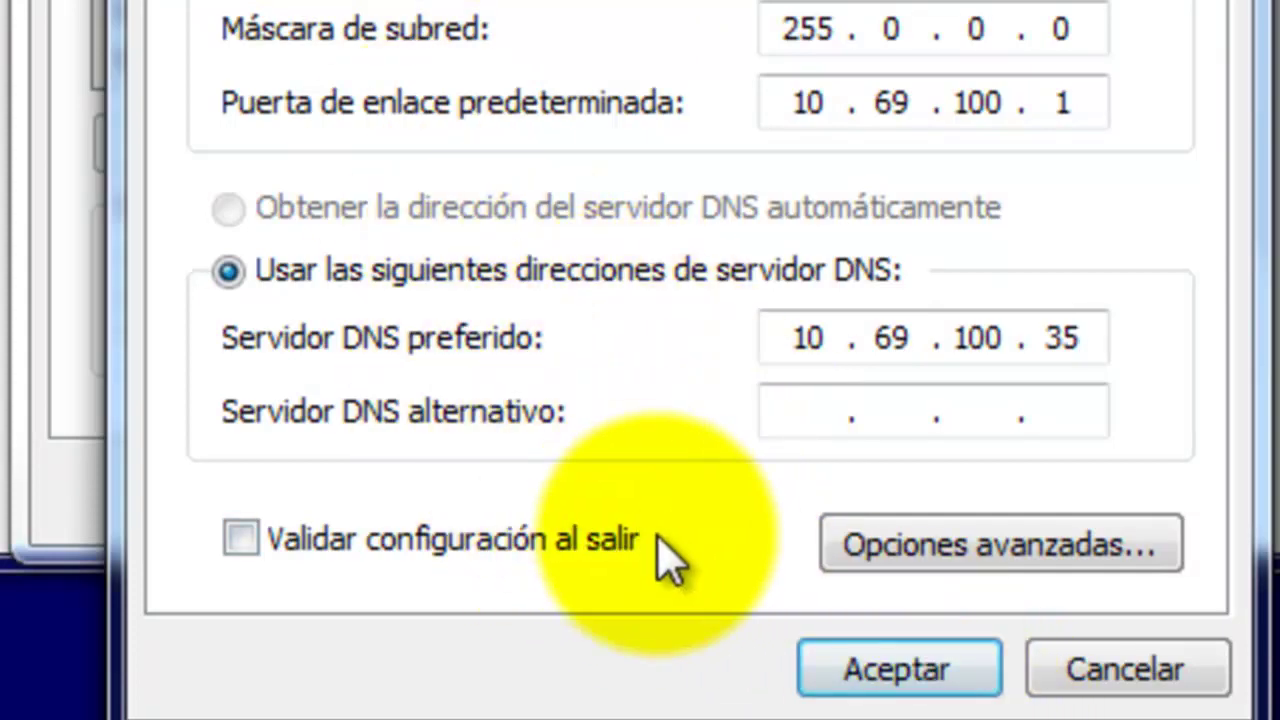
Step: Accept the TCP/IPv4 settings, then close the adapter's properties and the network connections window
click(889, 675)
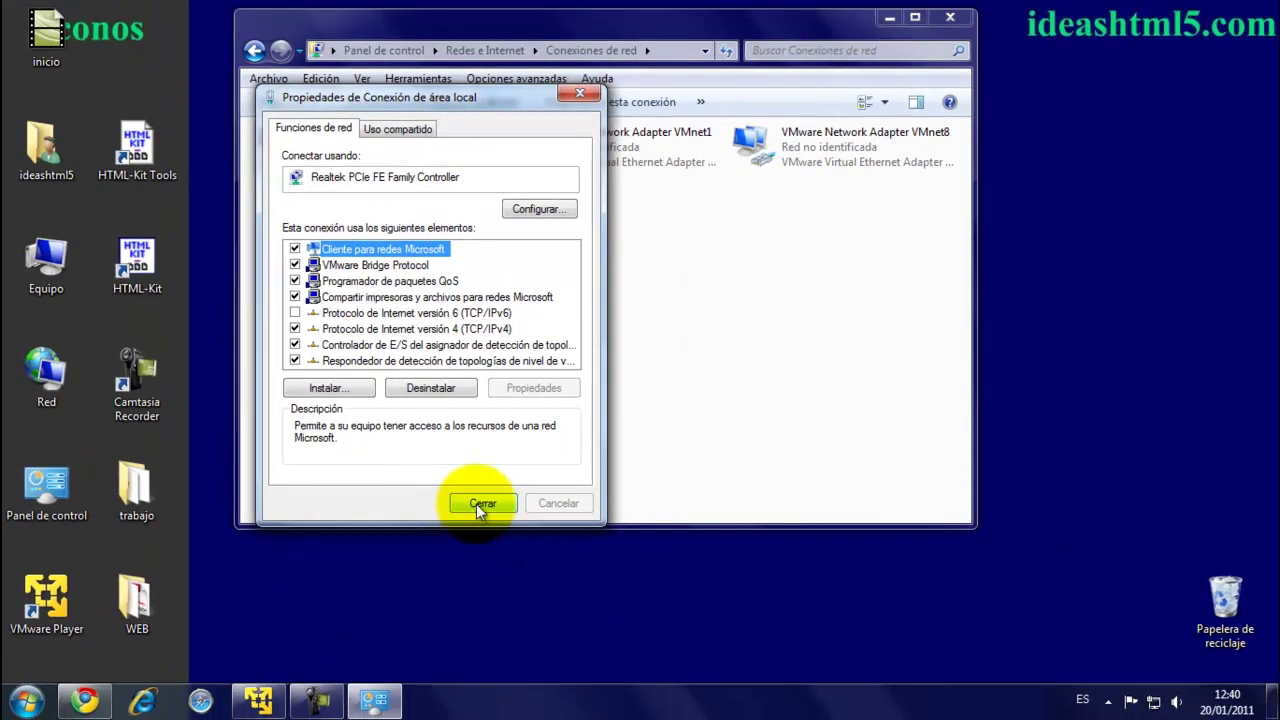
click(478, 503)
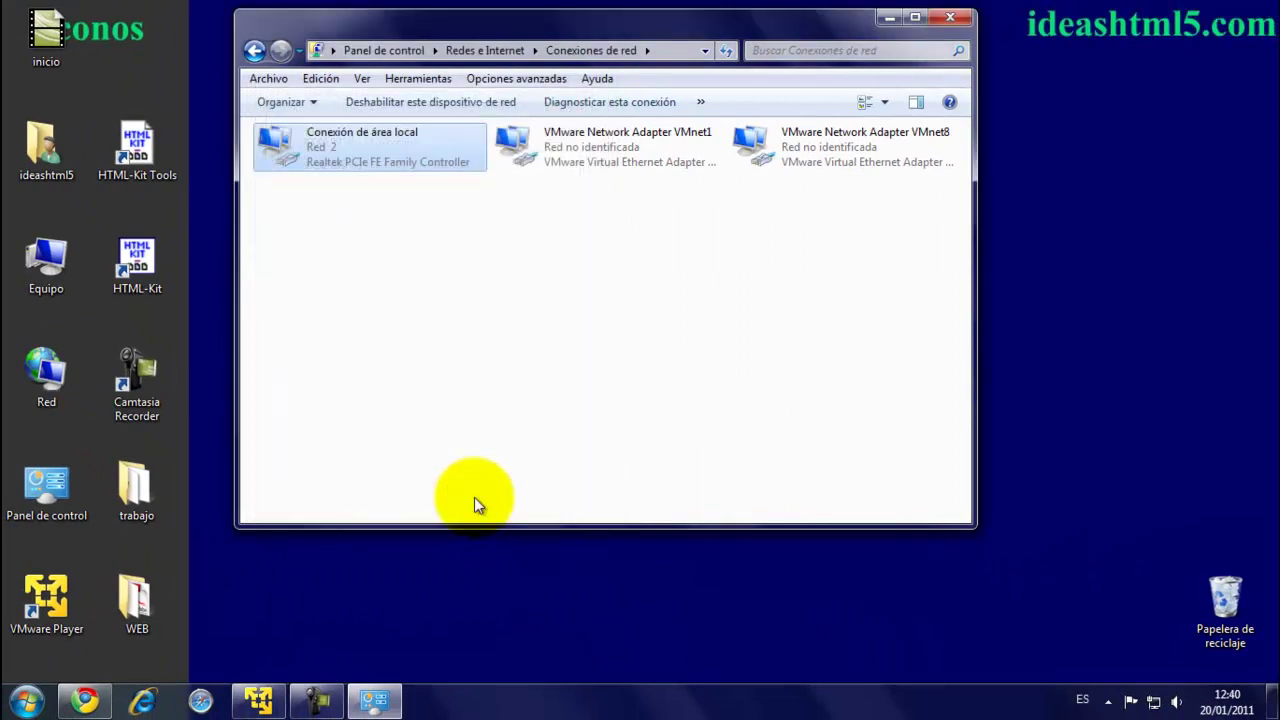
click(950, 17)
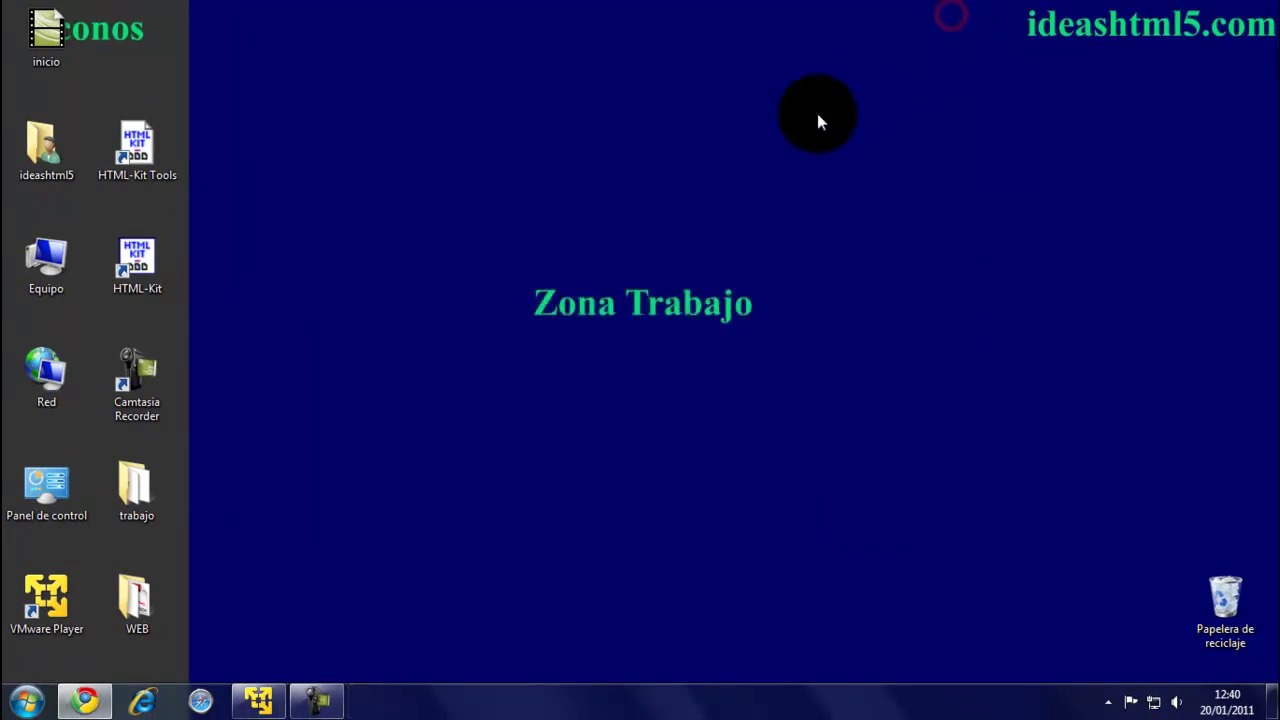
click(759, 161)
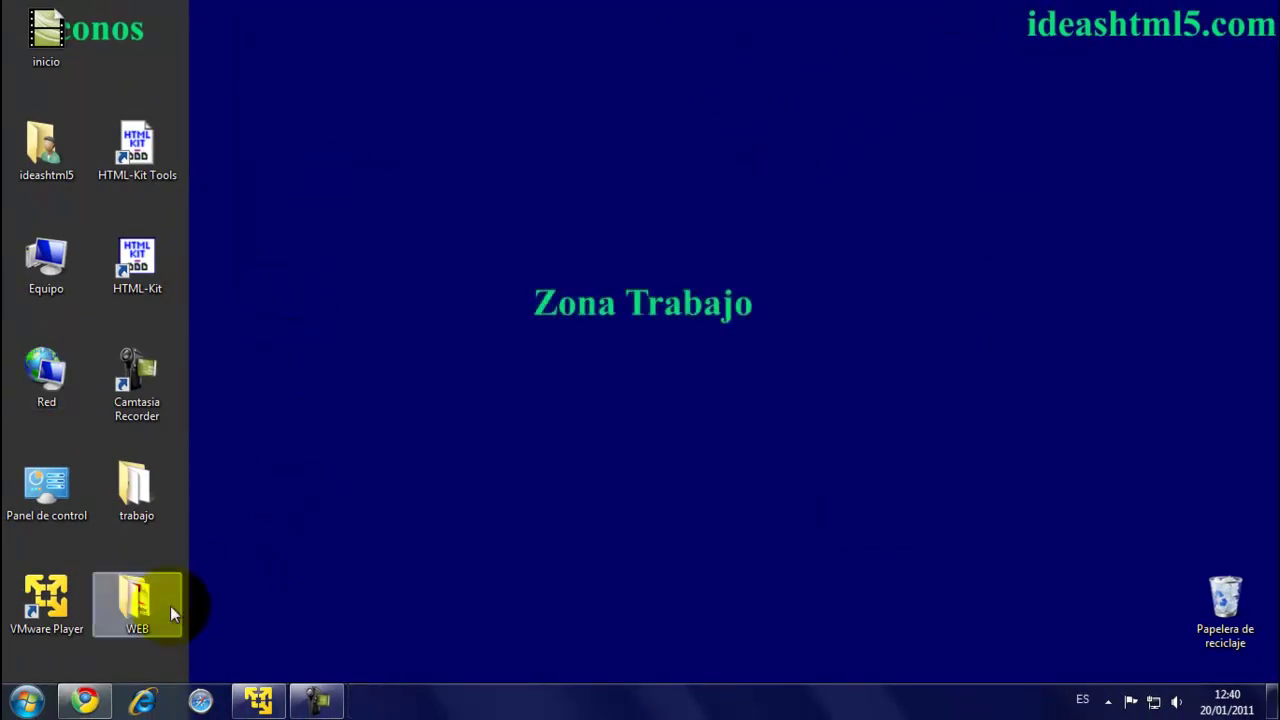
click(27, 703)
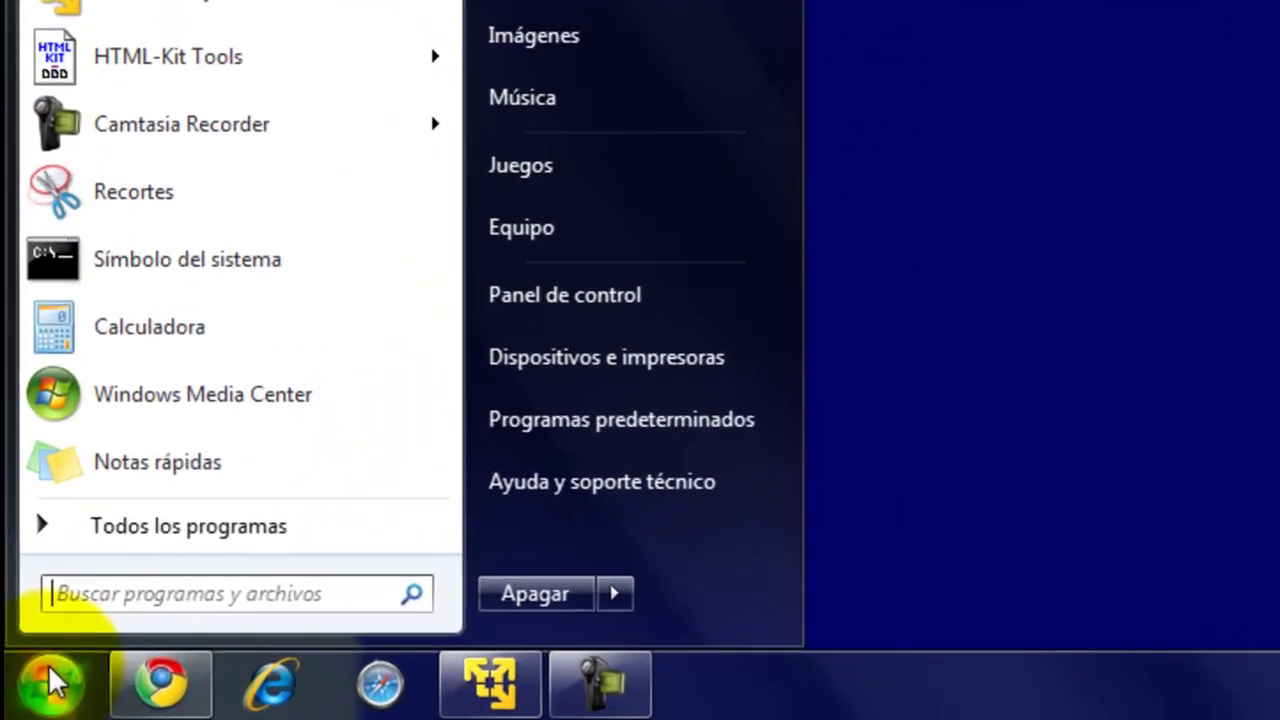
click(190, 520)
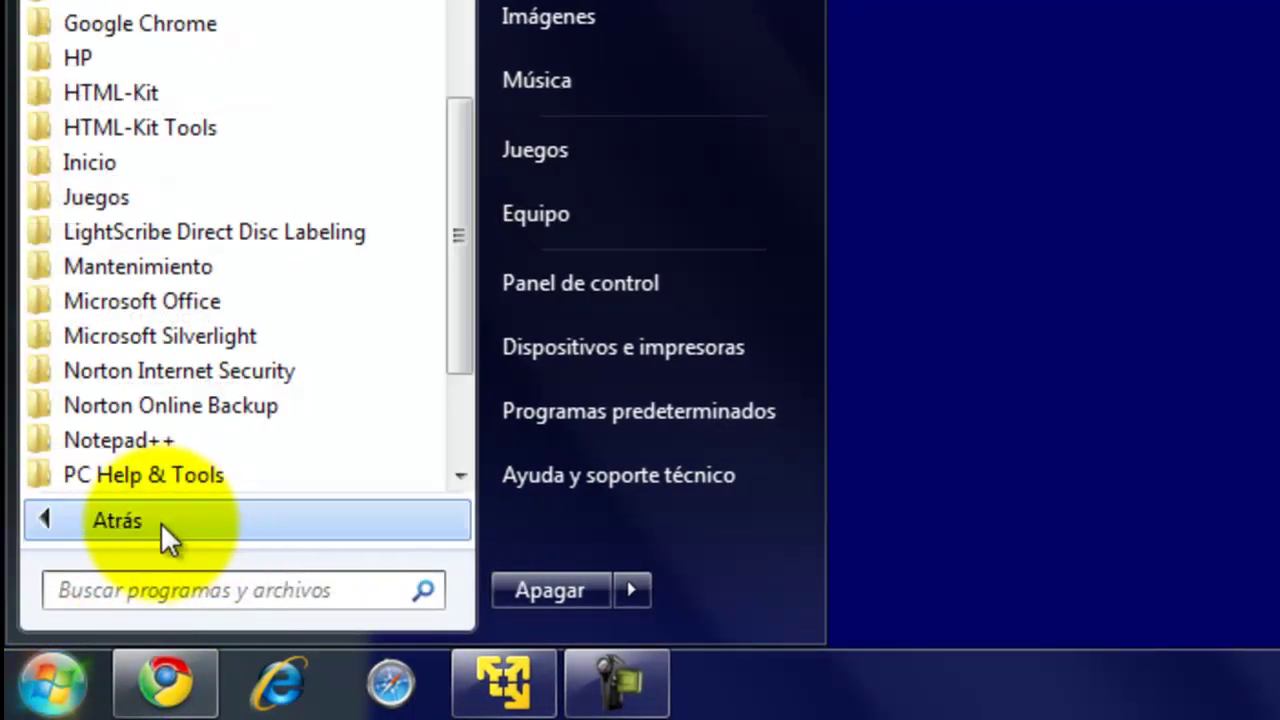
click(142, 520)
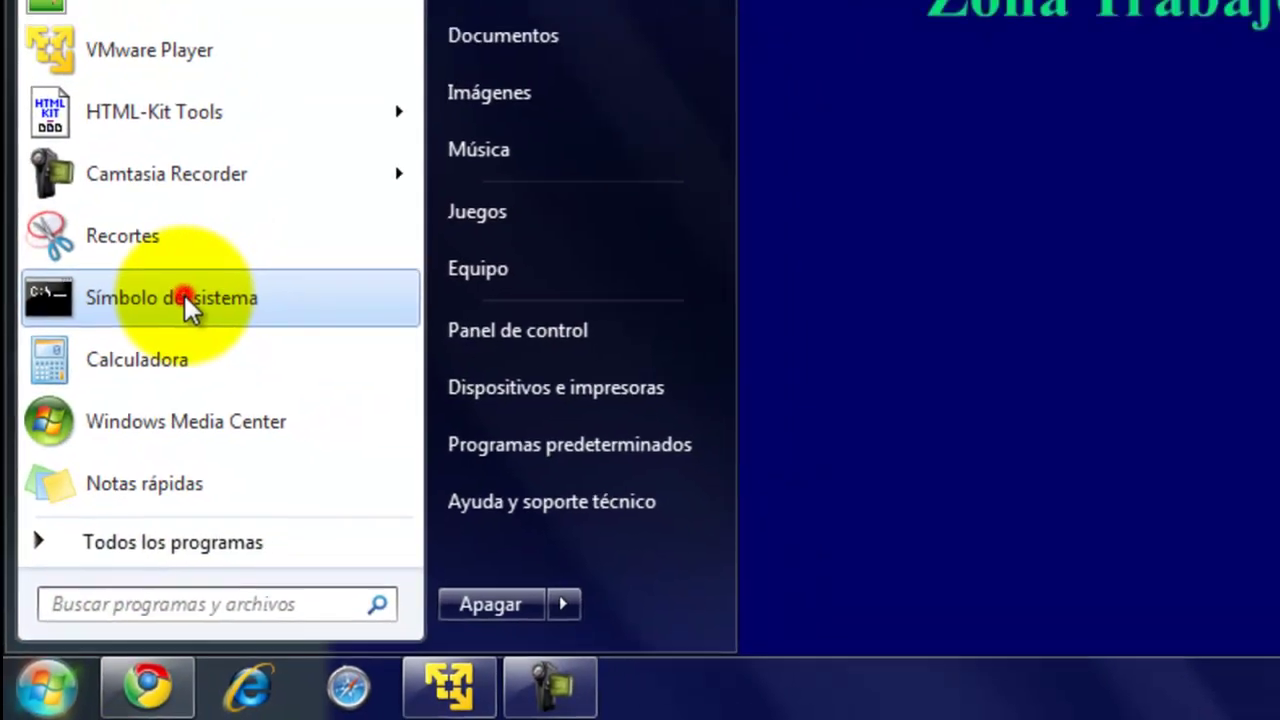
click(192, 250)
click(808, 145)
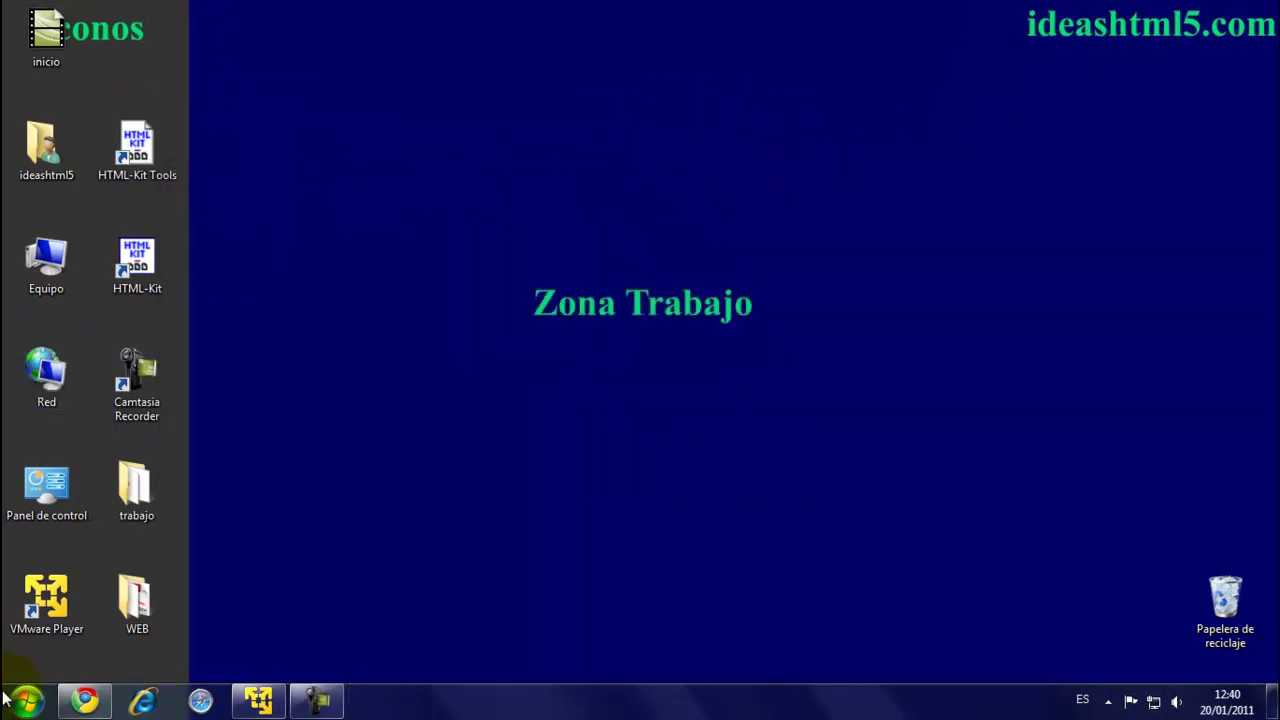
Step: Search for cmd to open a command prompt and start nslookup in interactive mode
click(24, 702)
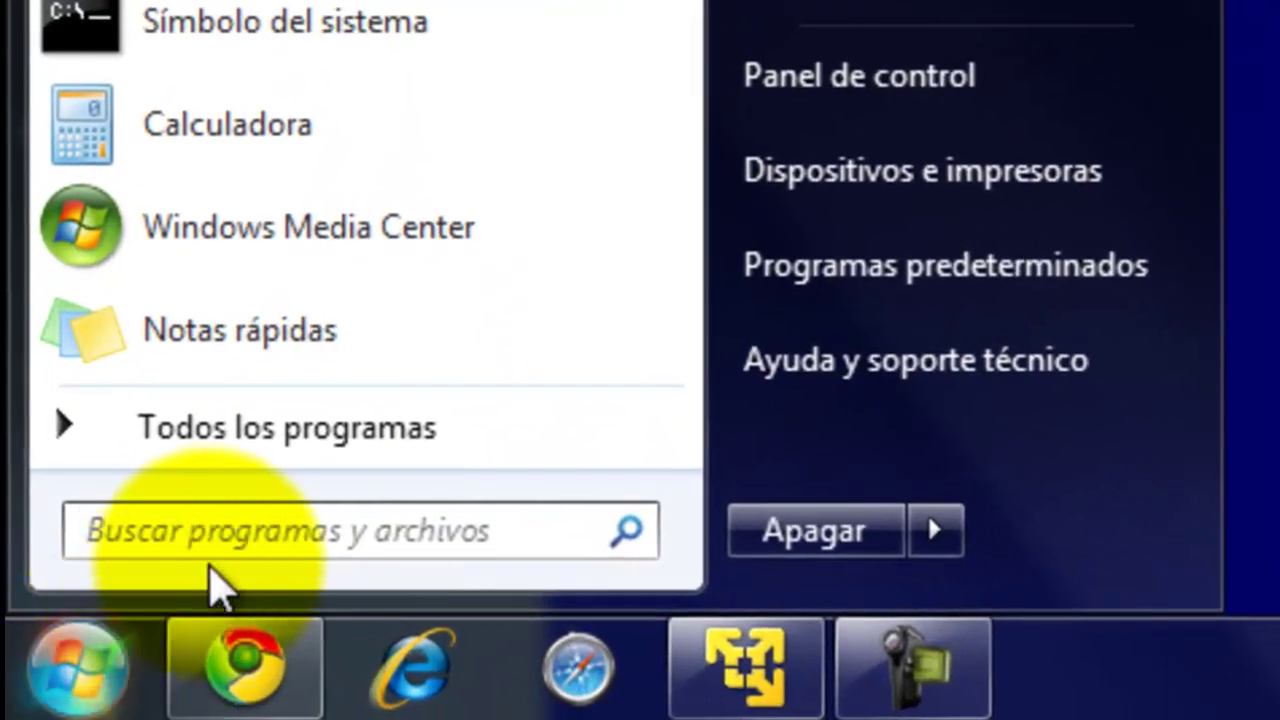
click(200, 531)
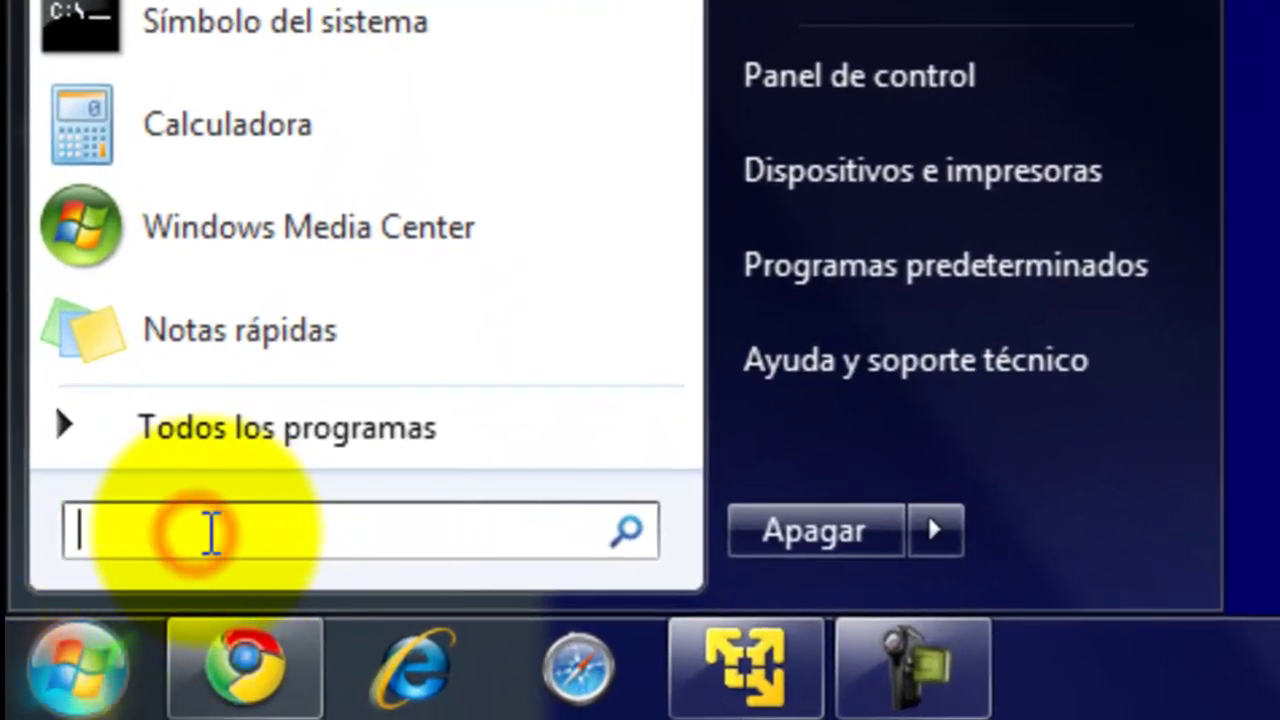
text(cmd)
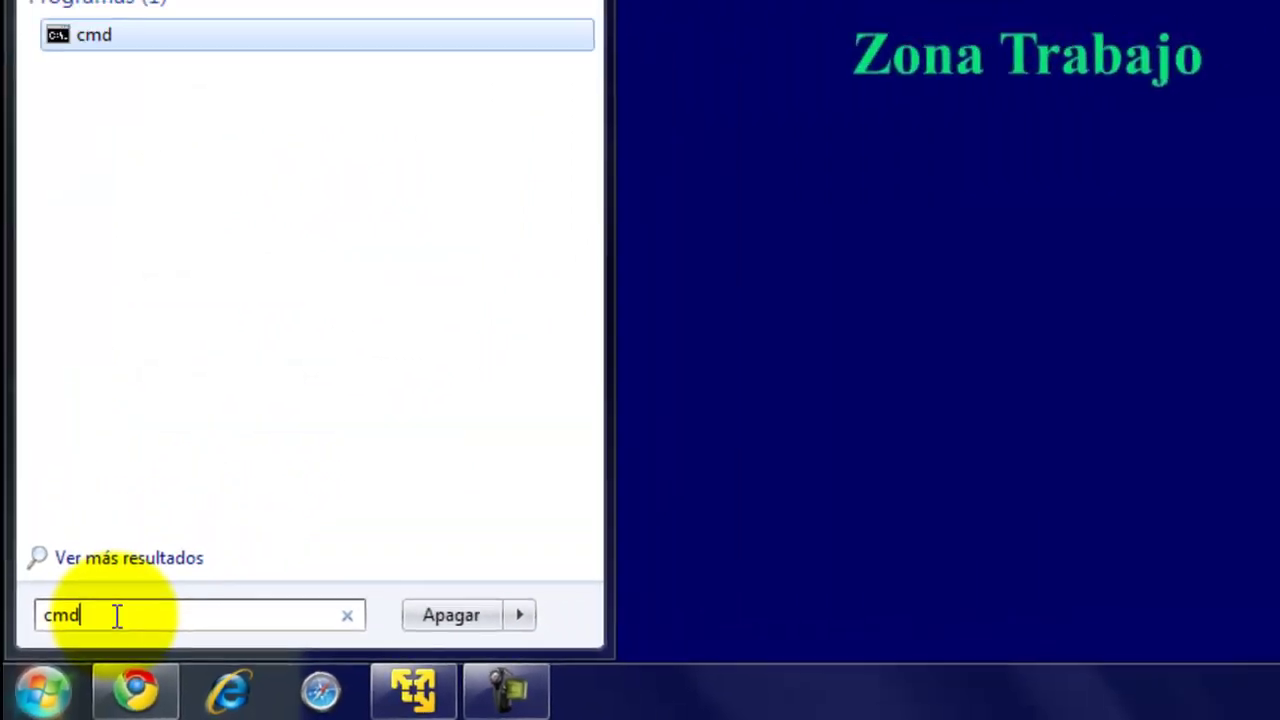
key(Return)
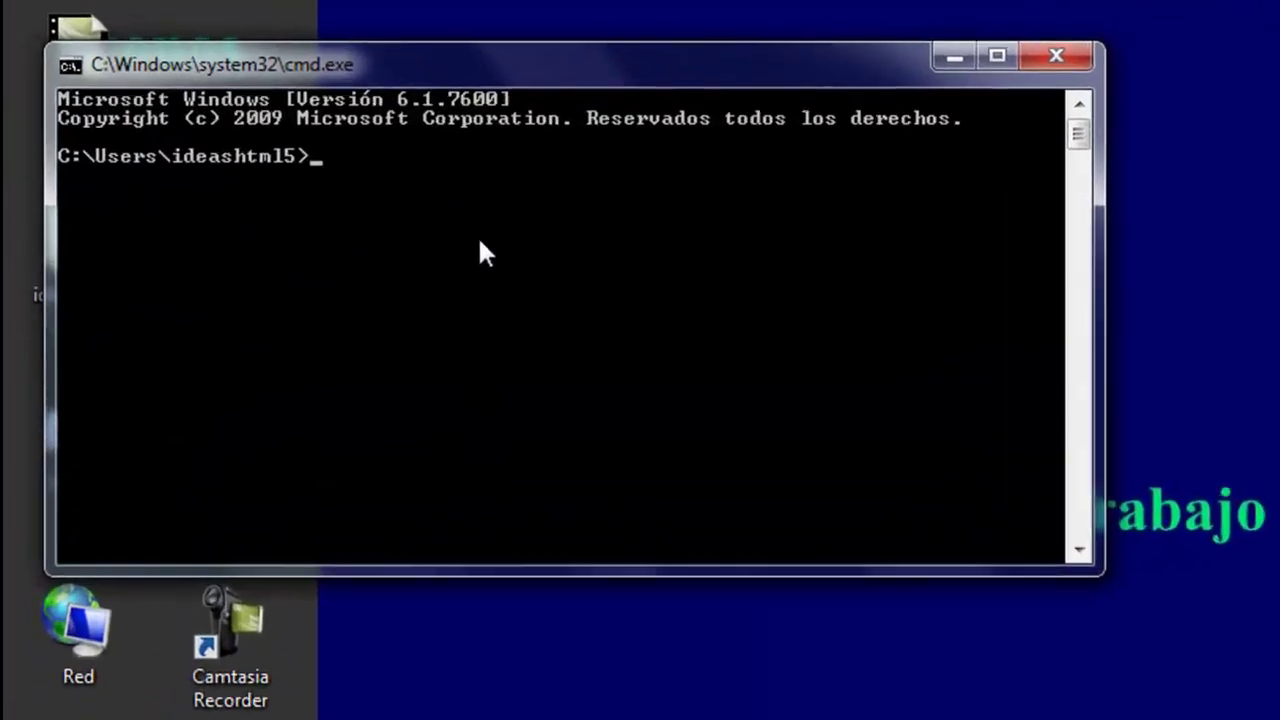
text(nsl)
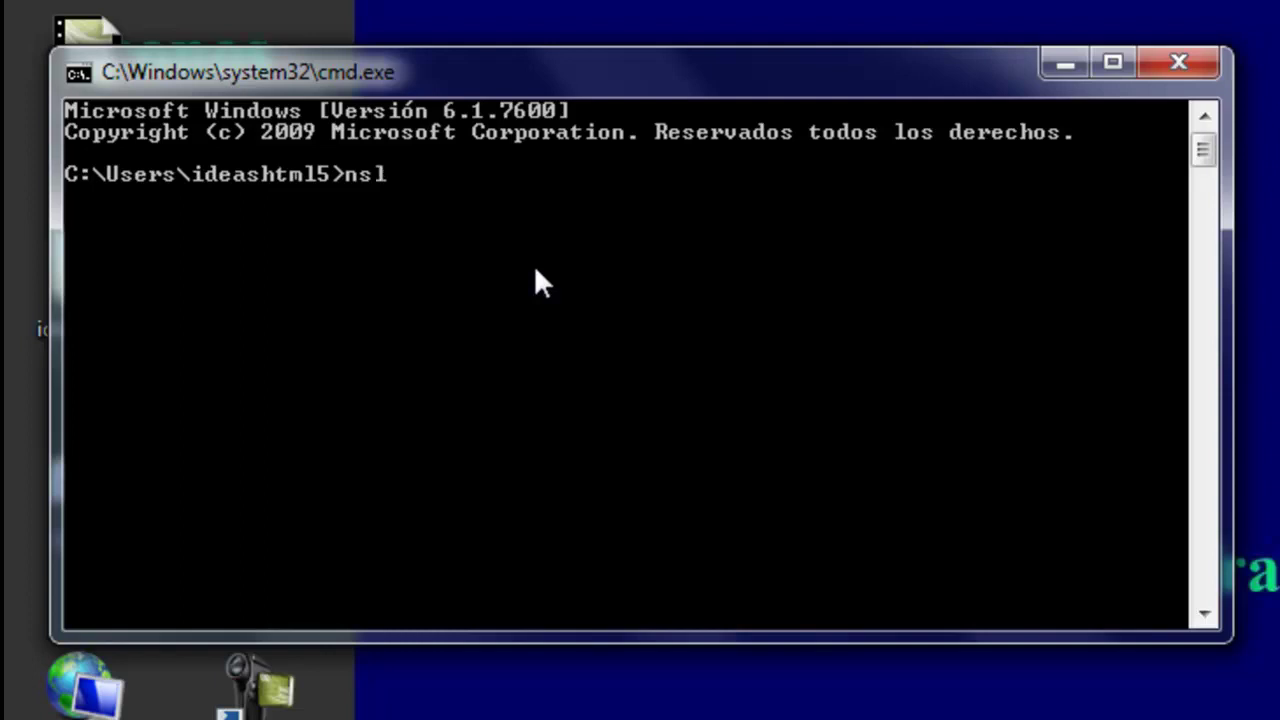
text(ookup)
key(Return)
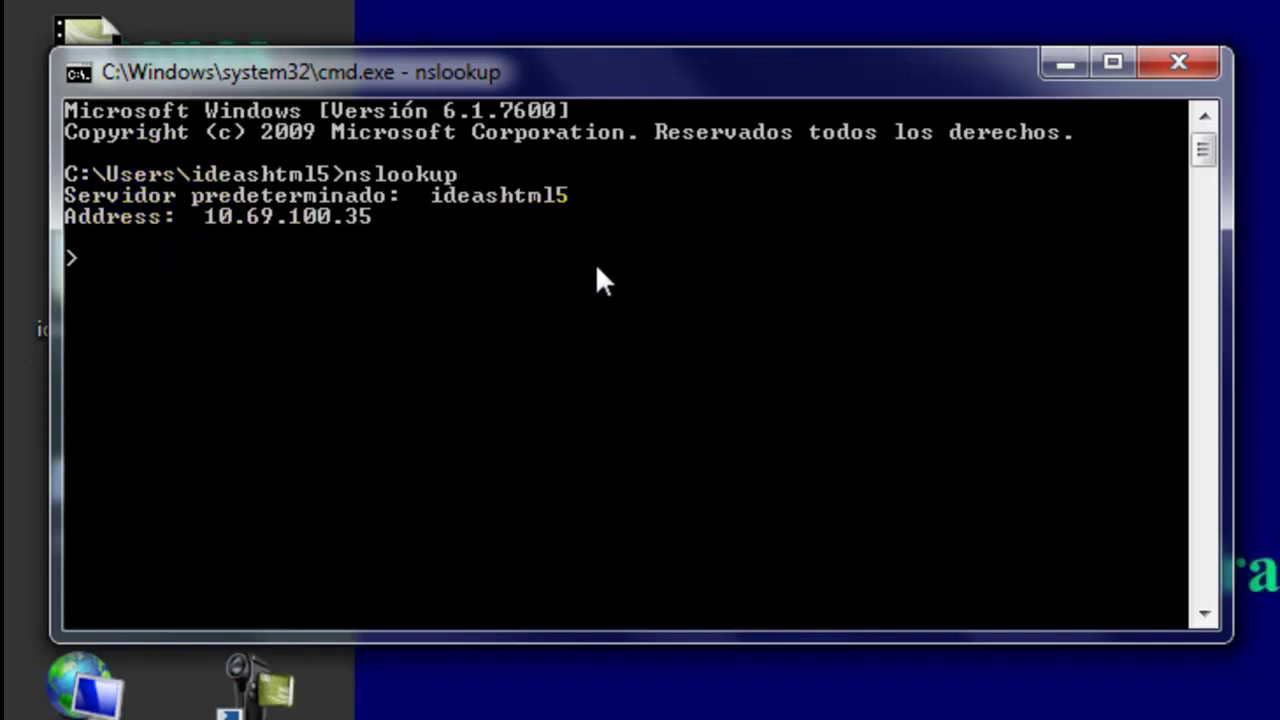
text(www.ideashtml)
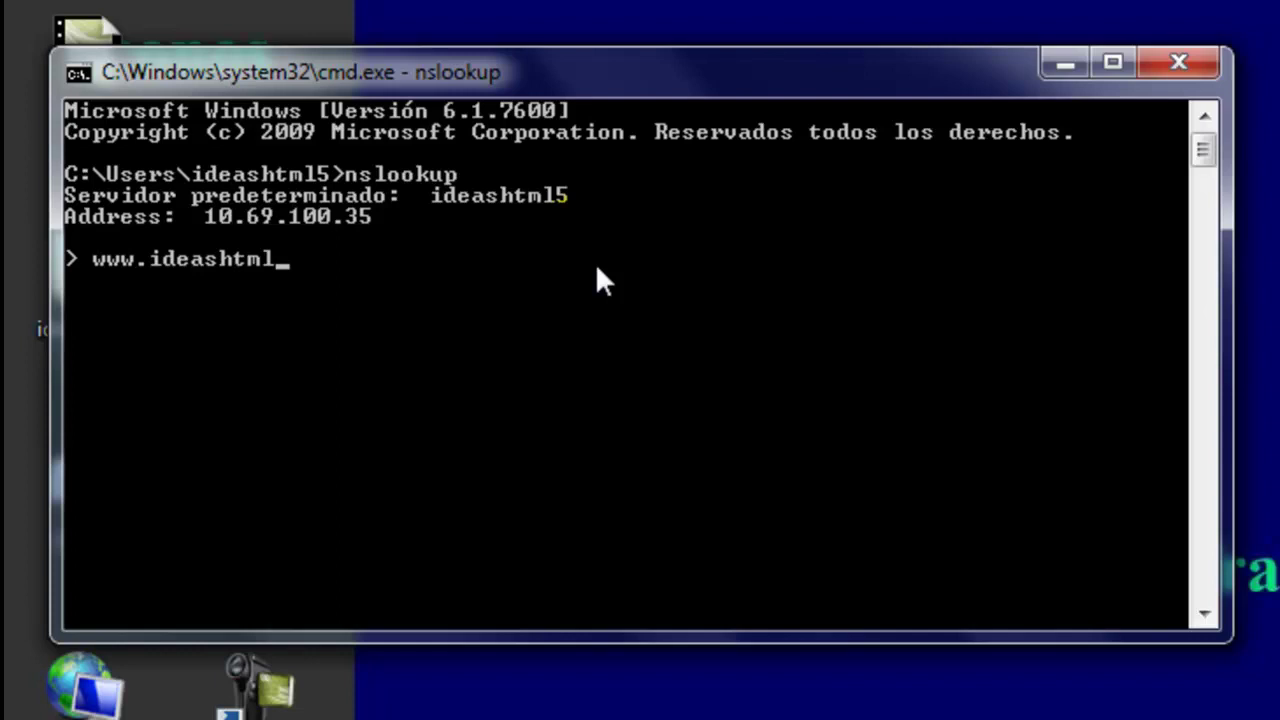
text(5.com)
key(Return)
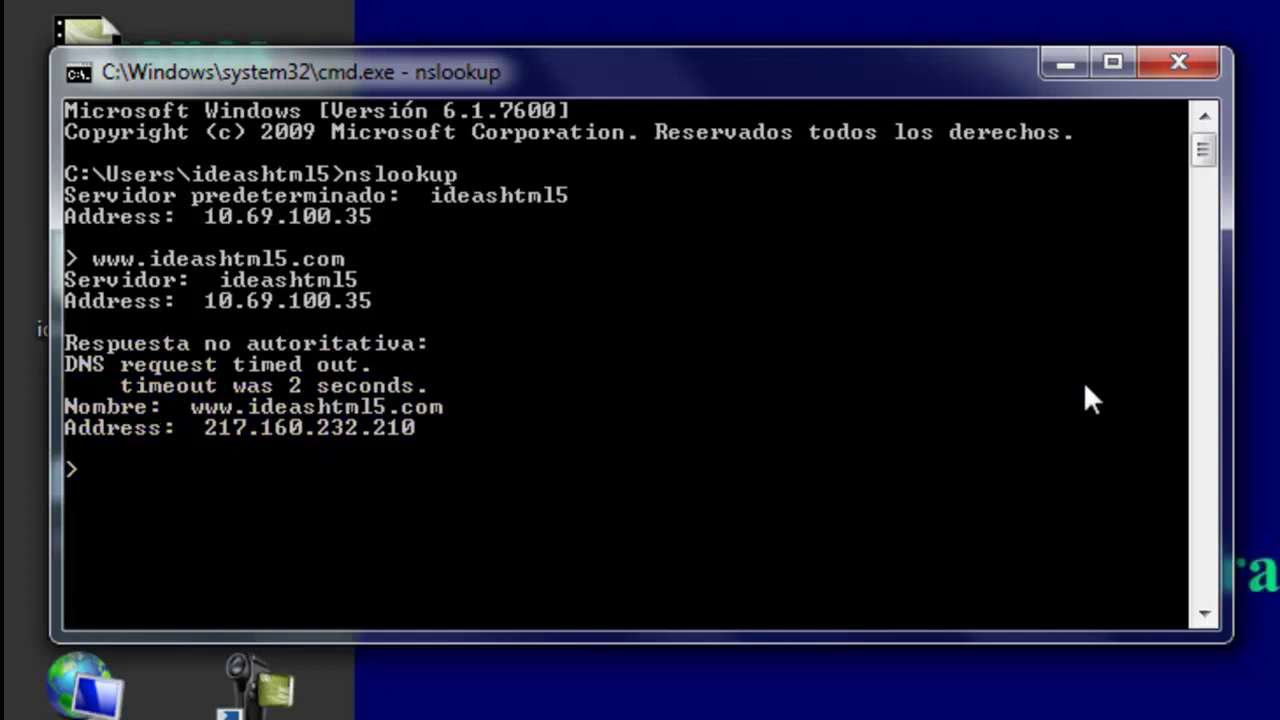
Step: Query the address 217.160.232.210 in nslookup to test reverse resolution from the client
text(217.160.)
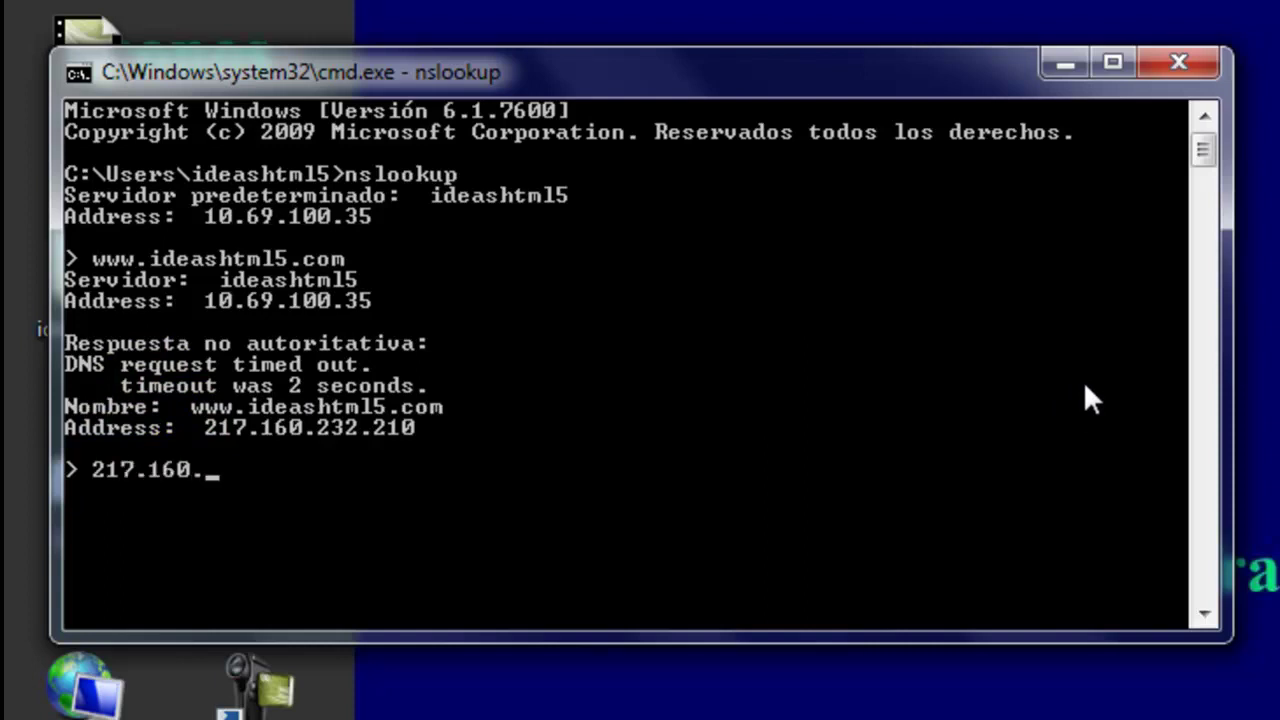
text(232.21)
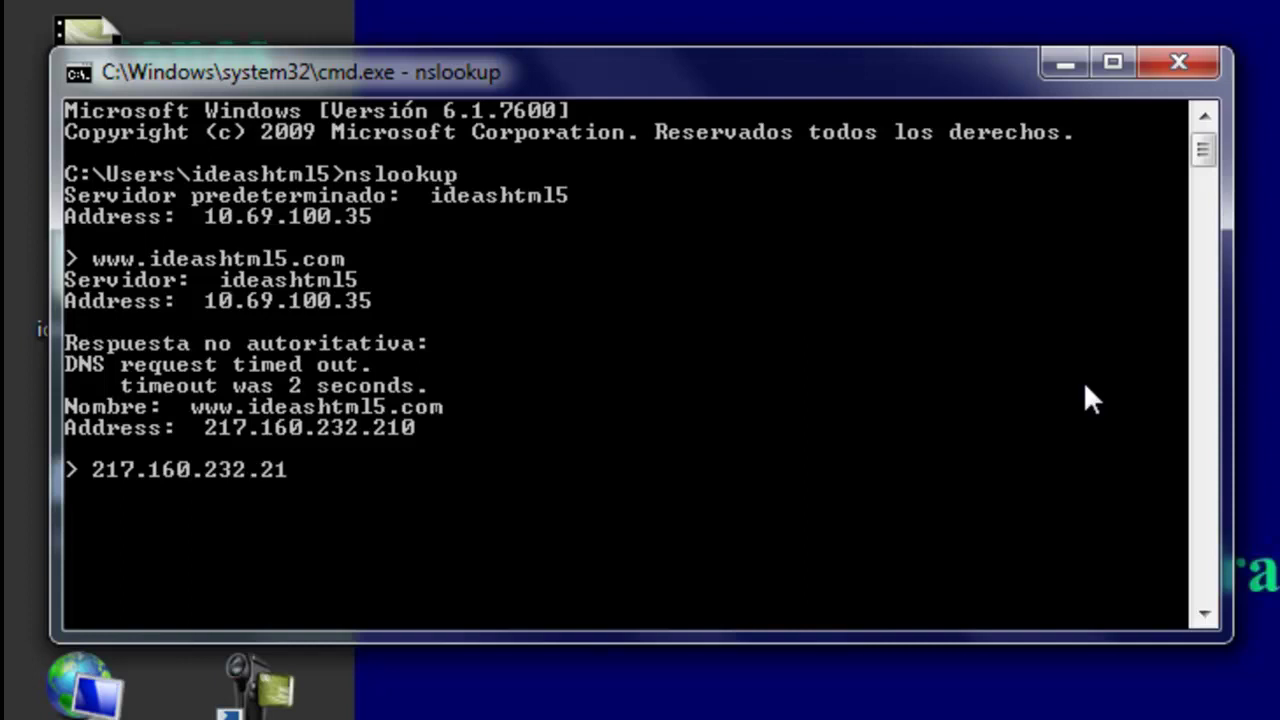
text(0)
key(Return)
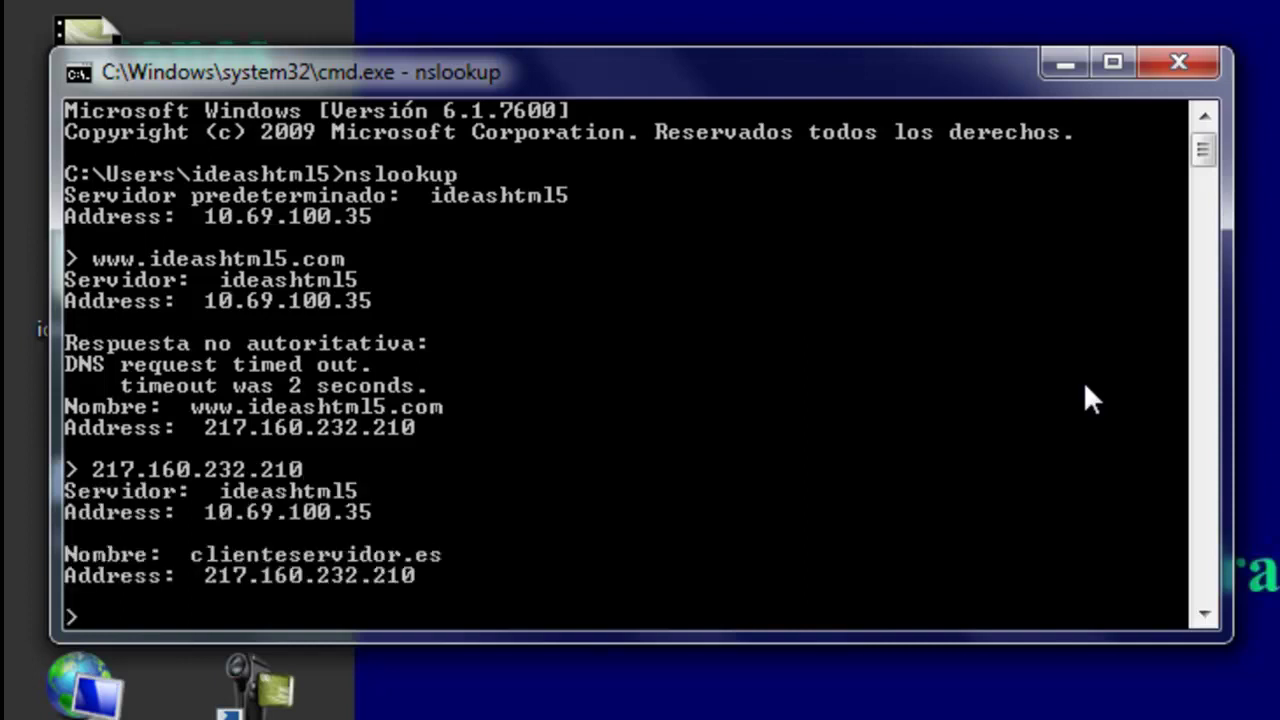